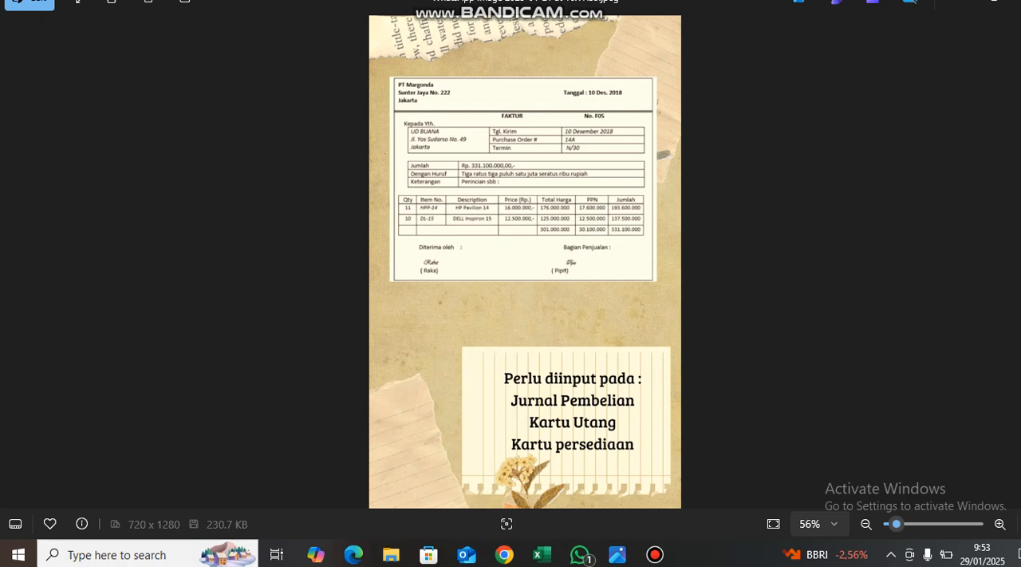
Examine the PT Margonda invoice image and its note listing the journals and cards that need entries.
scroll(525, 151, up, 1)
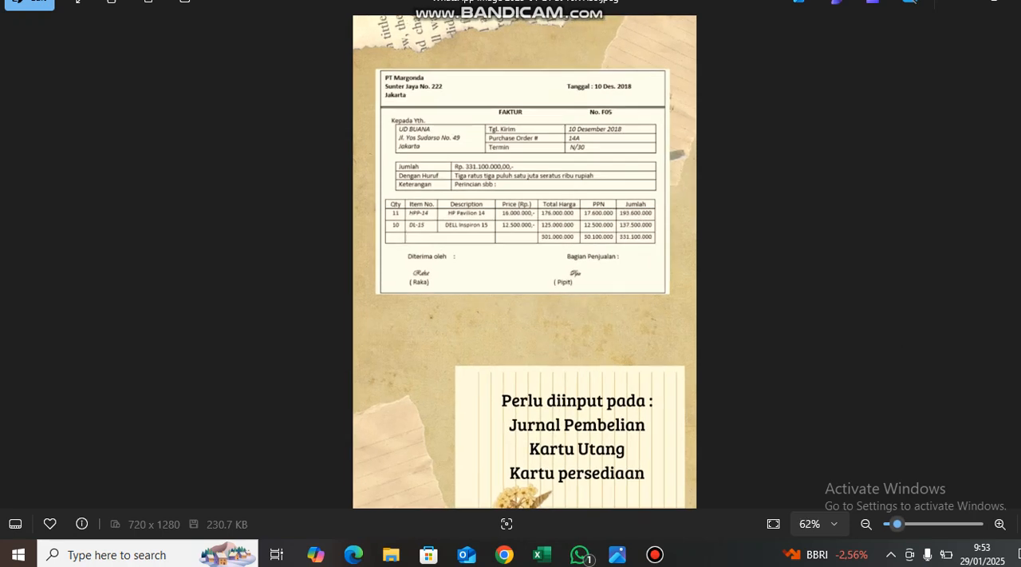
scroll(525, 130, up, 3)
scroll(525, 130, down, 4)
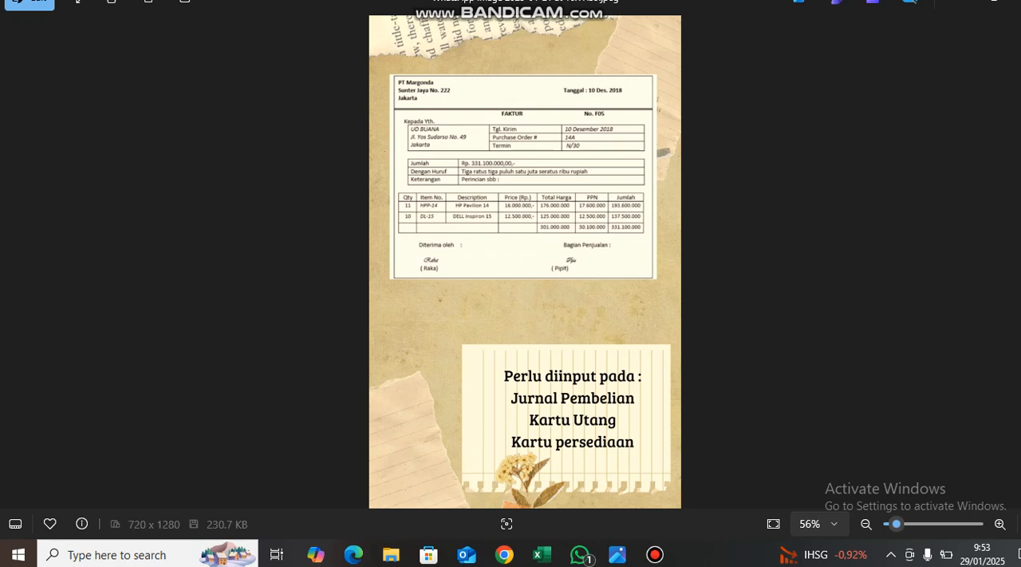
scroll(525, 88, up, 7)
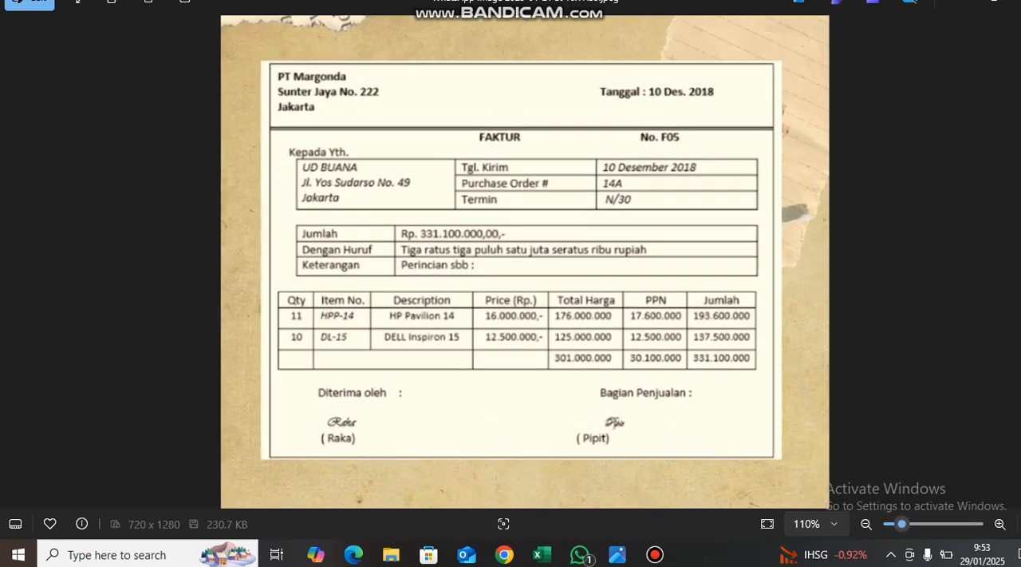
scroll(525, 88, up, 1)
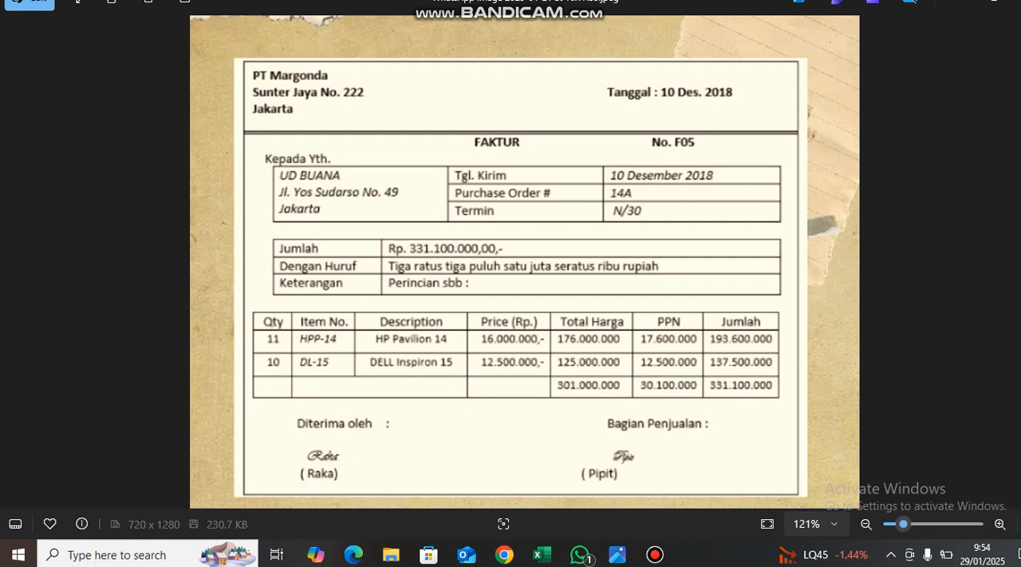
scroll(525, 262, down, 10)
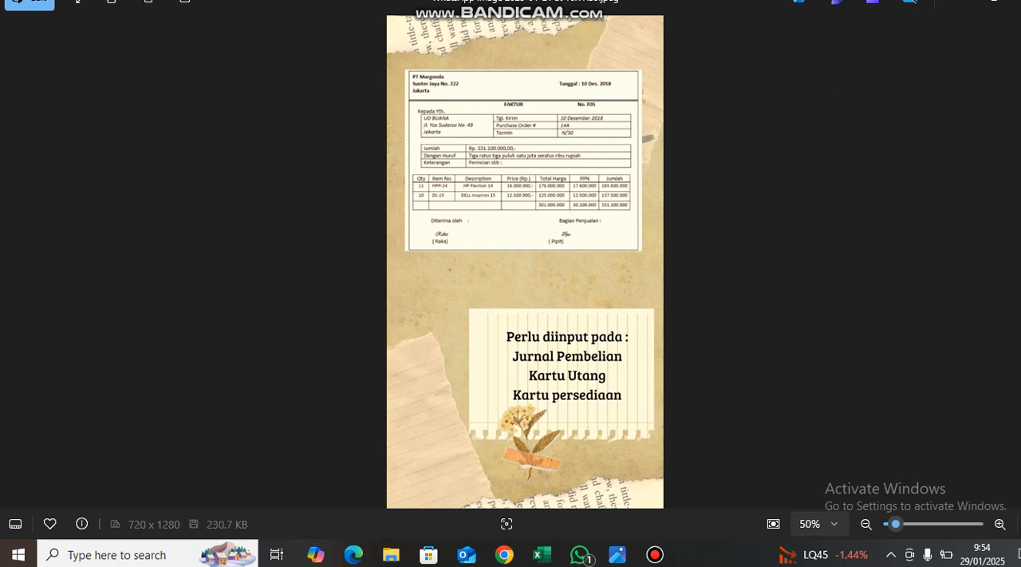
scroll(525, 143, up, 5)
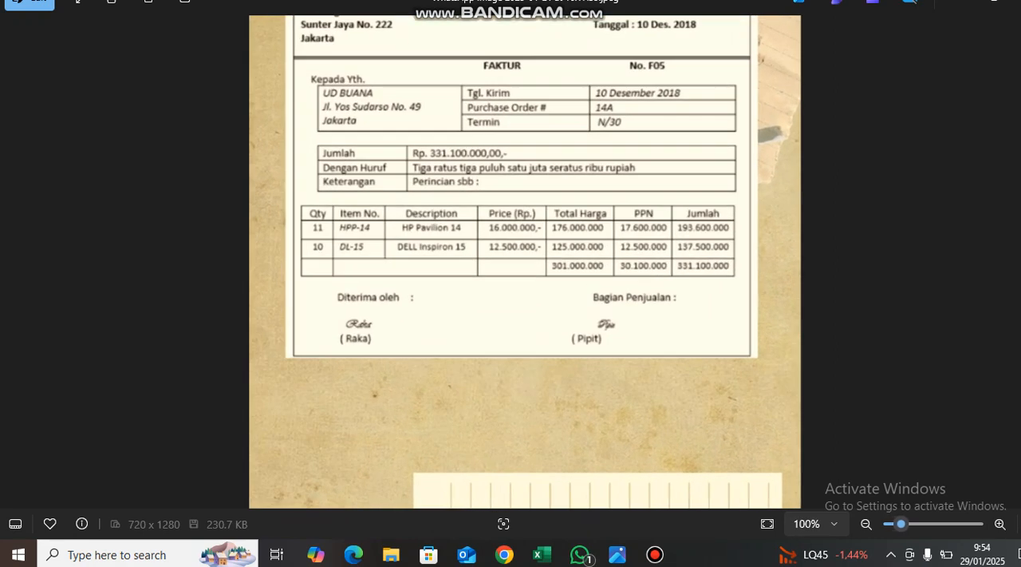
scroll(525, 25, up, 3)
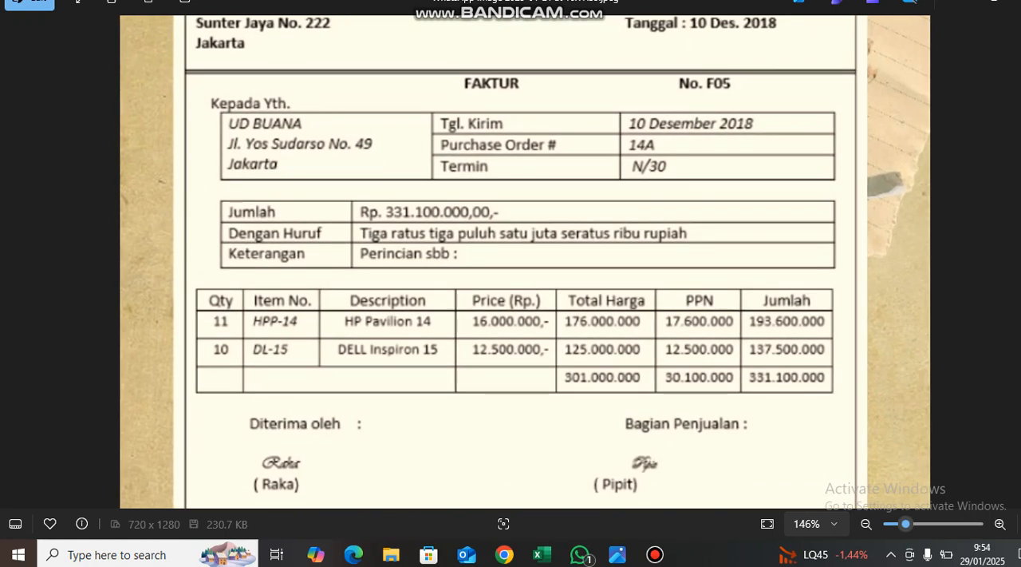
Switch to the Excel workbook and review the Purchase Journal's date, document number, debit and credit columns on the JURNAL KHUSUS sheet.
click(542, 554)
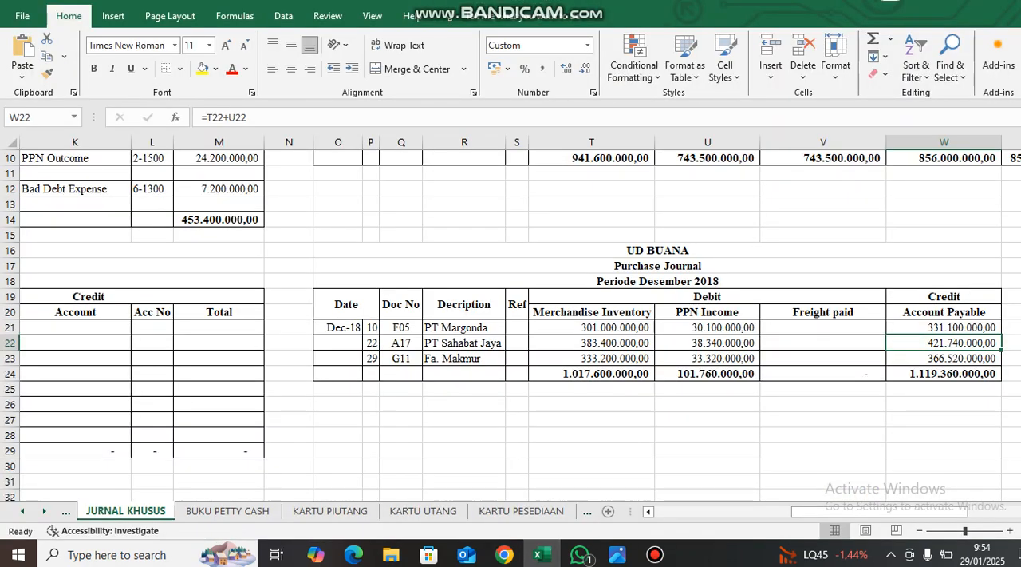
scroll(521, 317, right, 3)
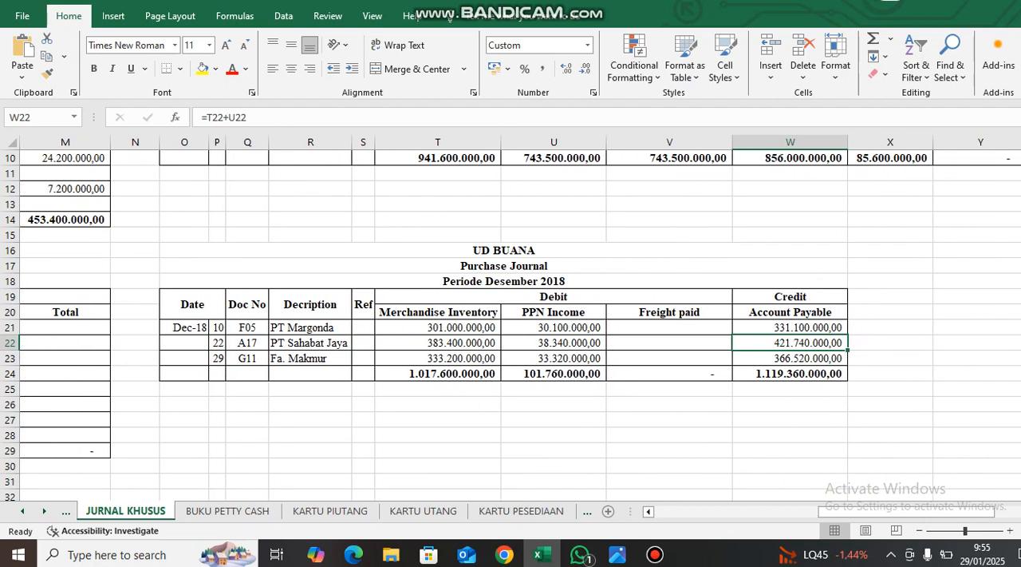
click(192, 304)
click(247, 327)
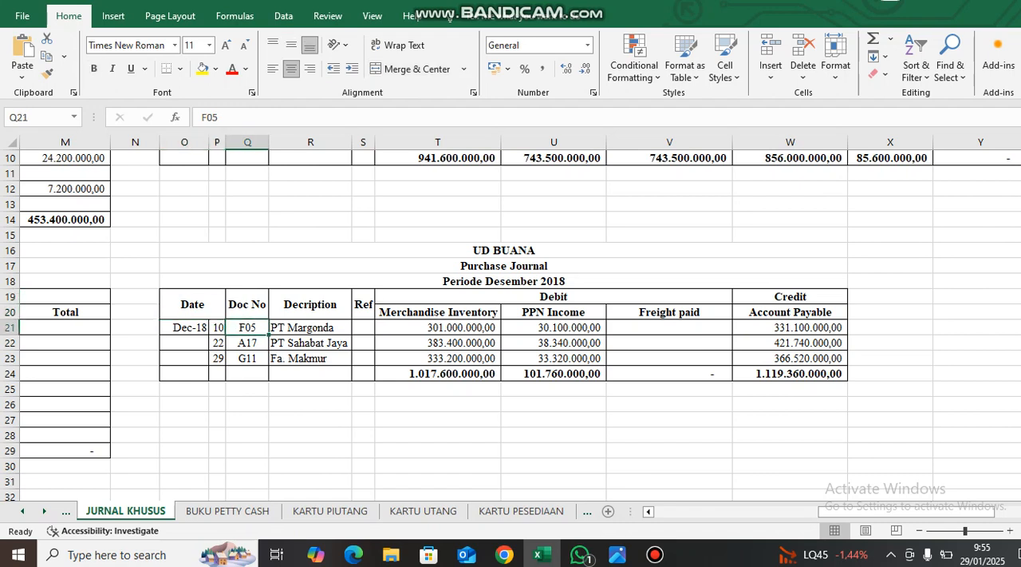
click(554, 296)
click(790, 297)
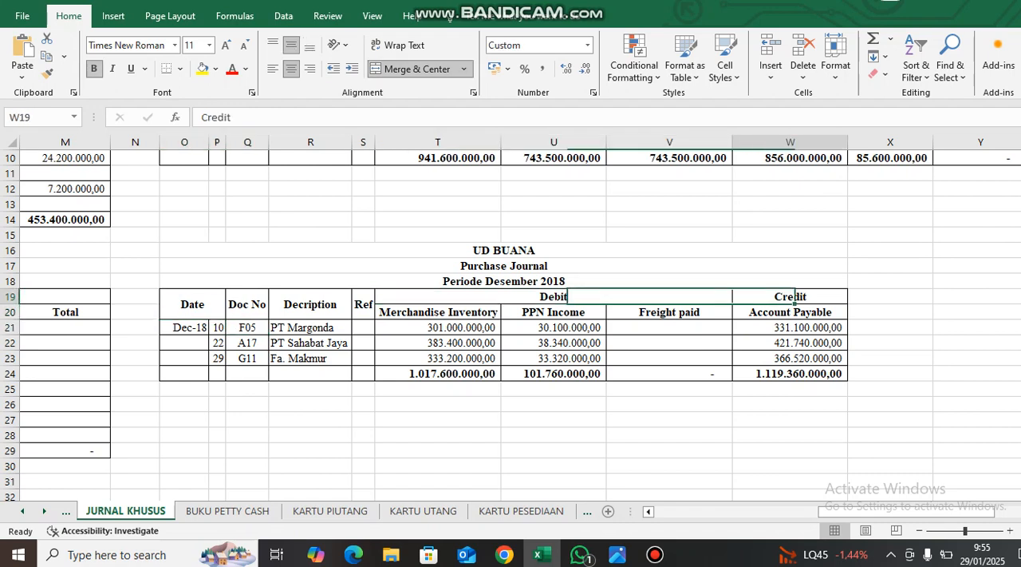
click(438, 312)
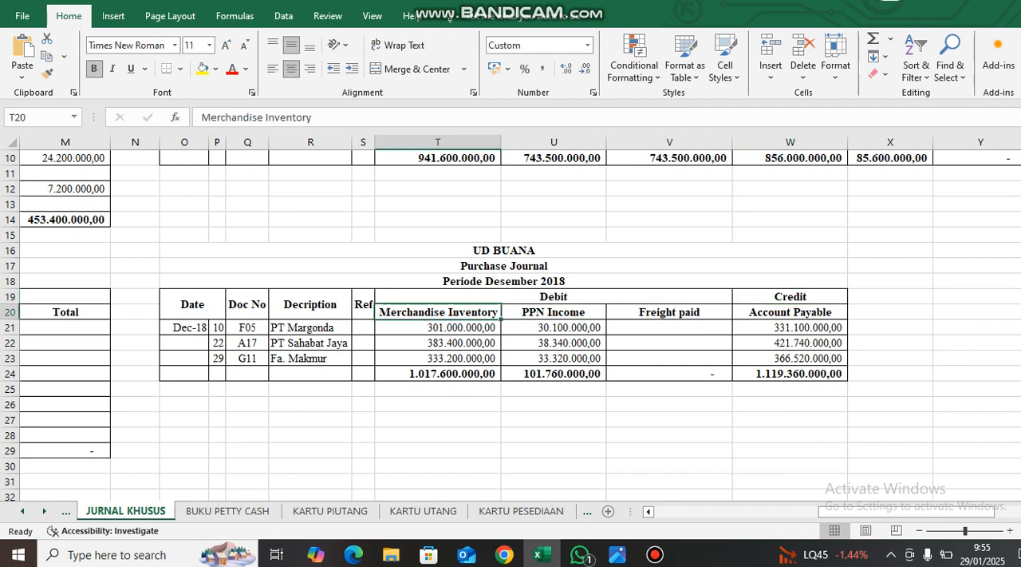
click(554, 312)
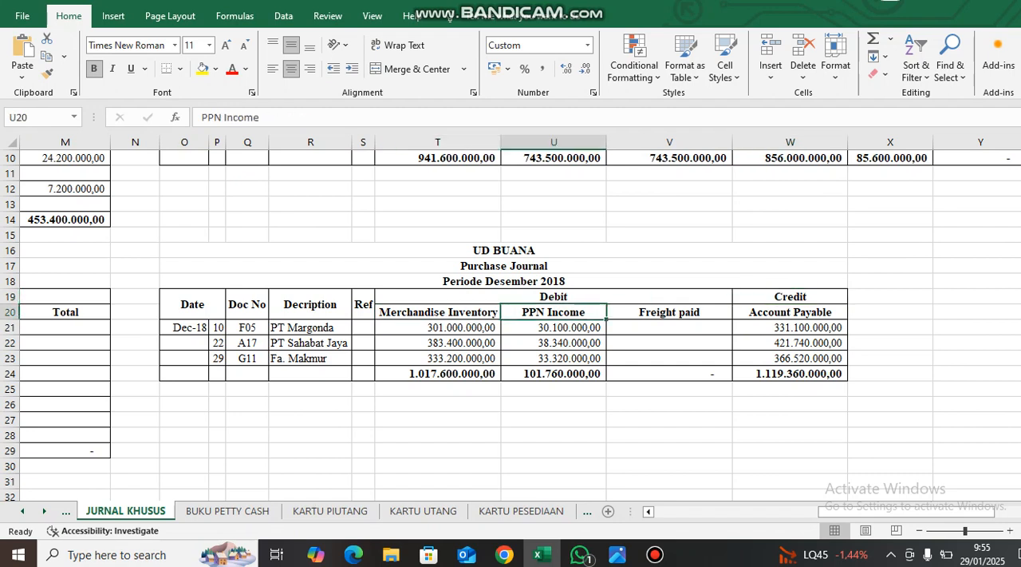
click(790, 312)
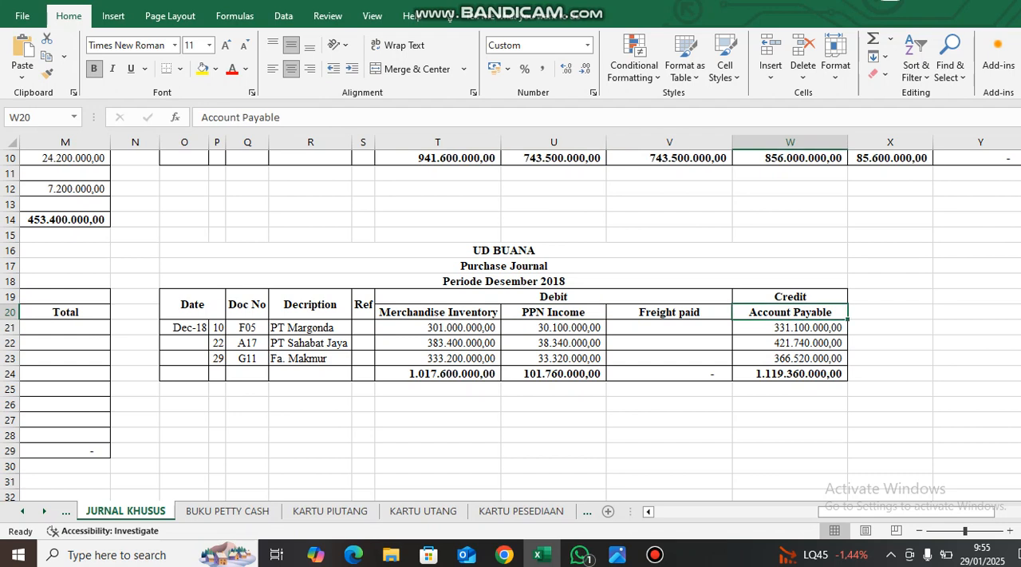
Inspect the Merchandise Inventory, PPN Income and Freight paid debit headings and the Account Payable credit heading.
click(438, 312)
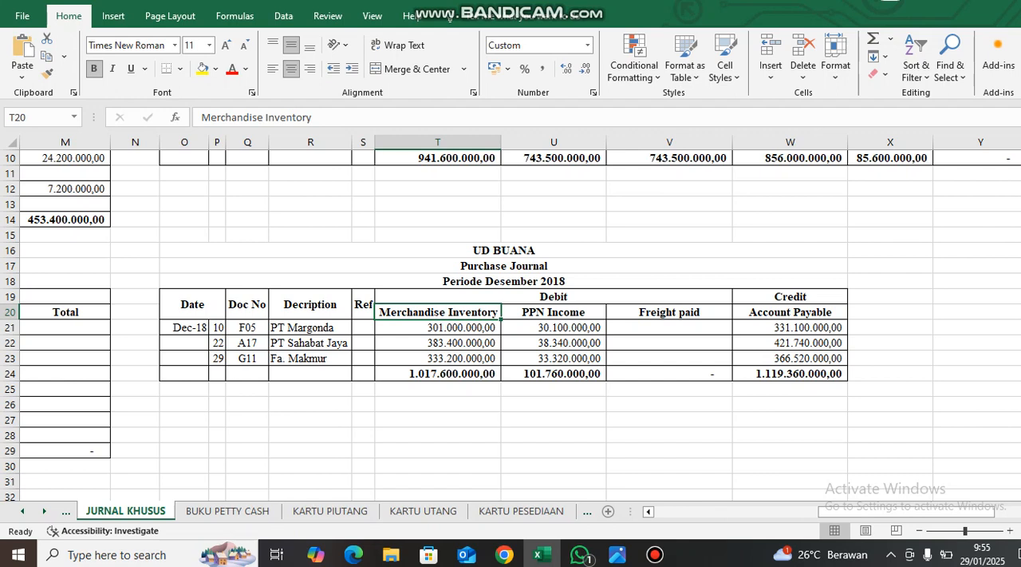
click(553, 297)
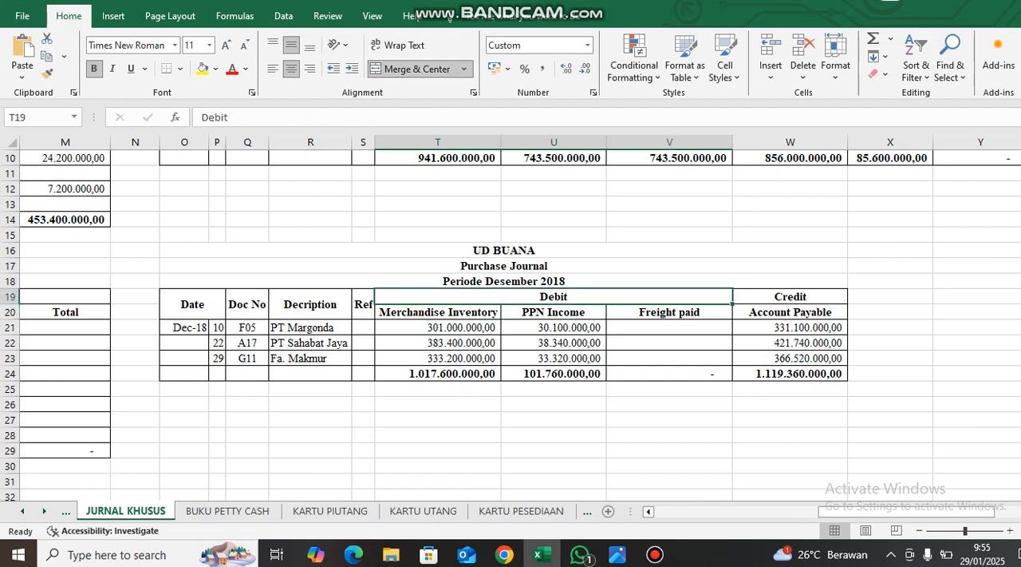
click(553, 312)
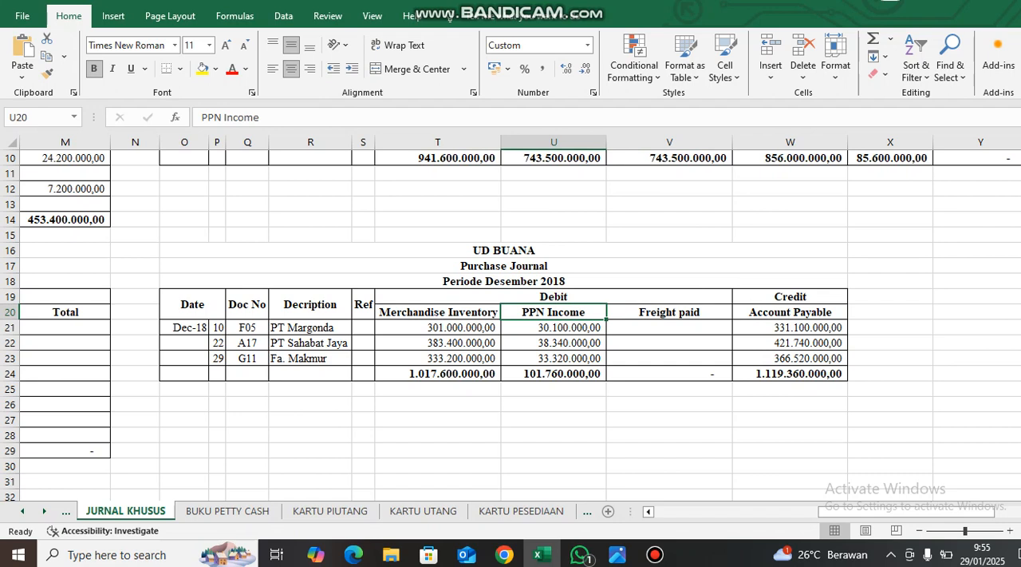
click(669, 312)
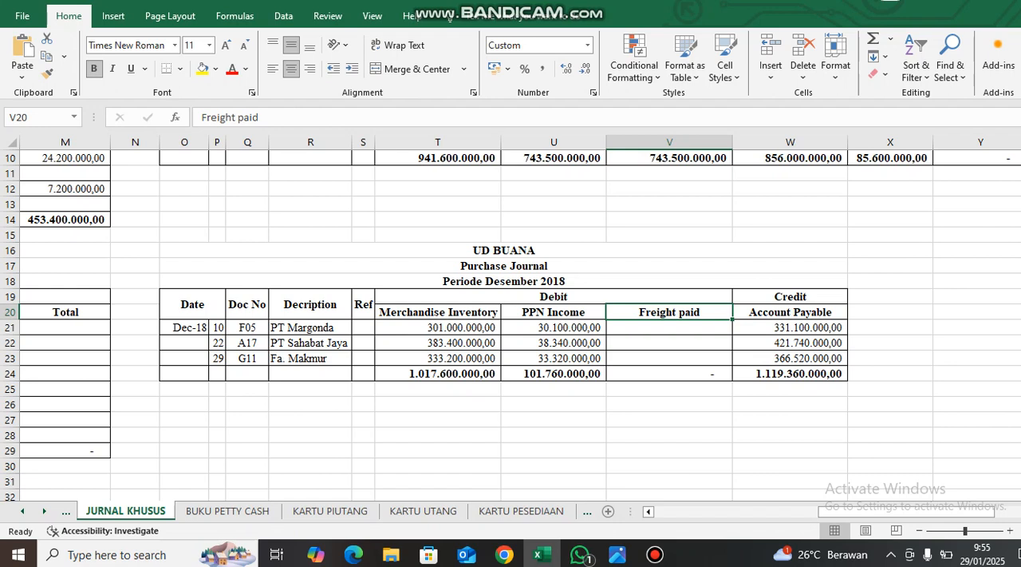
click(790, 312)
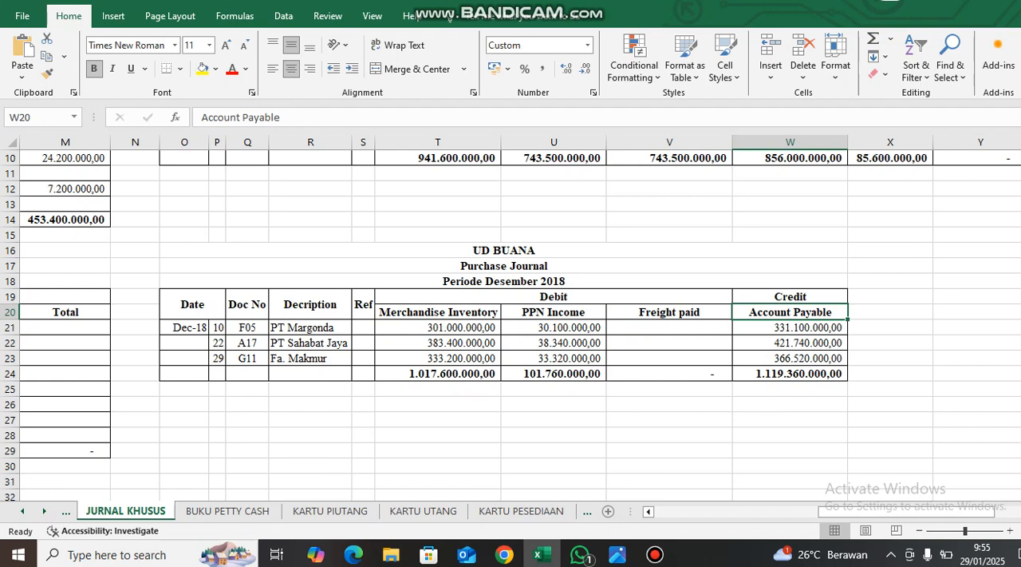
Compare the date, document number and supplier in the Purchase Journal's first entry with the PT Margonda invoice.
key(alt+Tab)
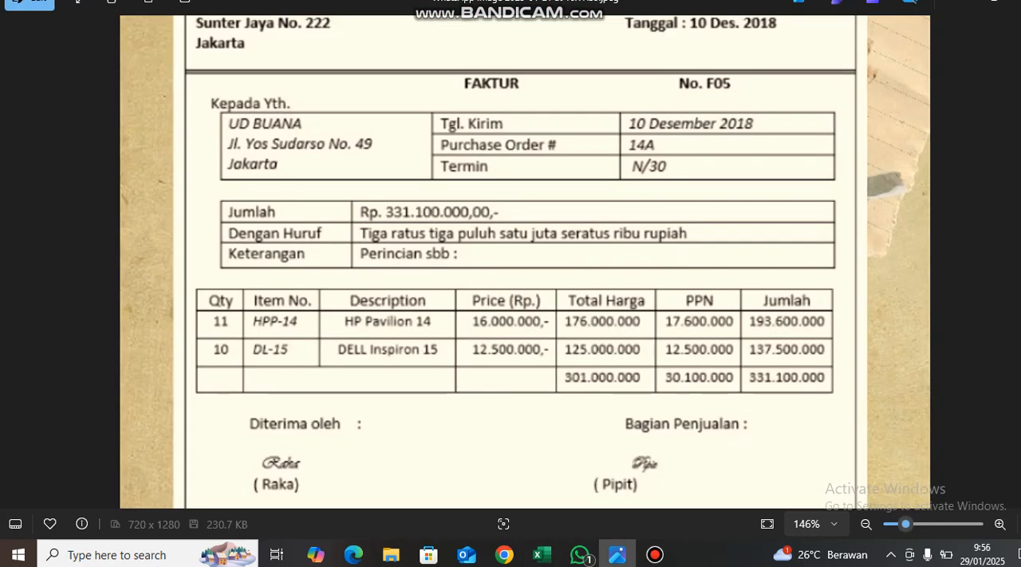
key(alt+Tab)
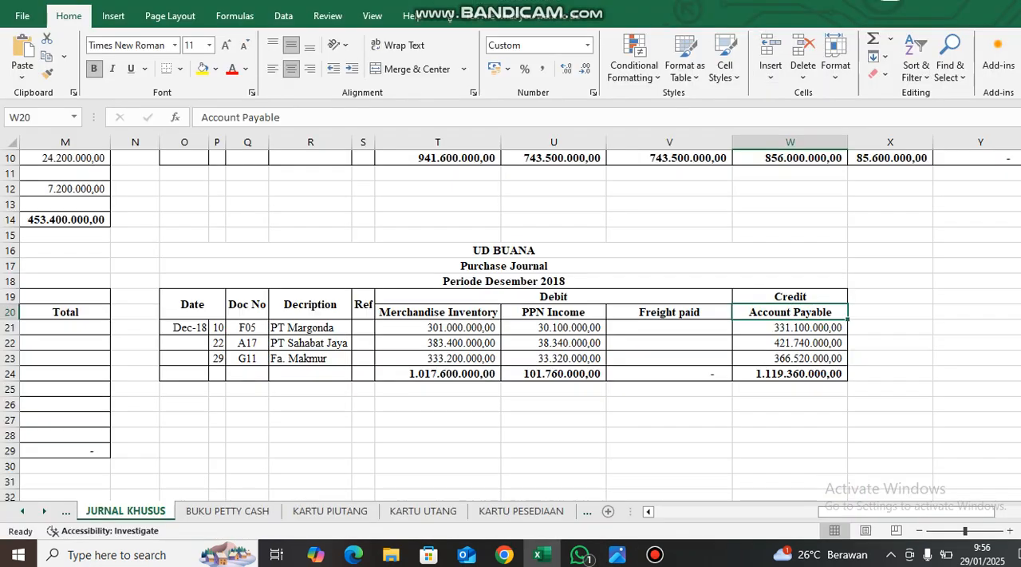
click(184, 327)
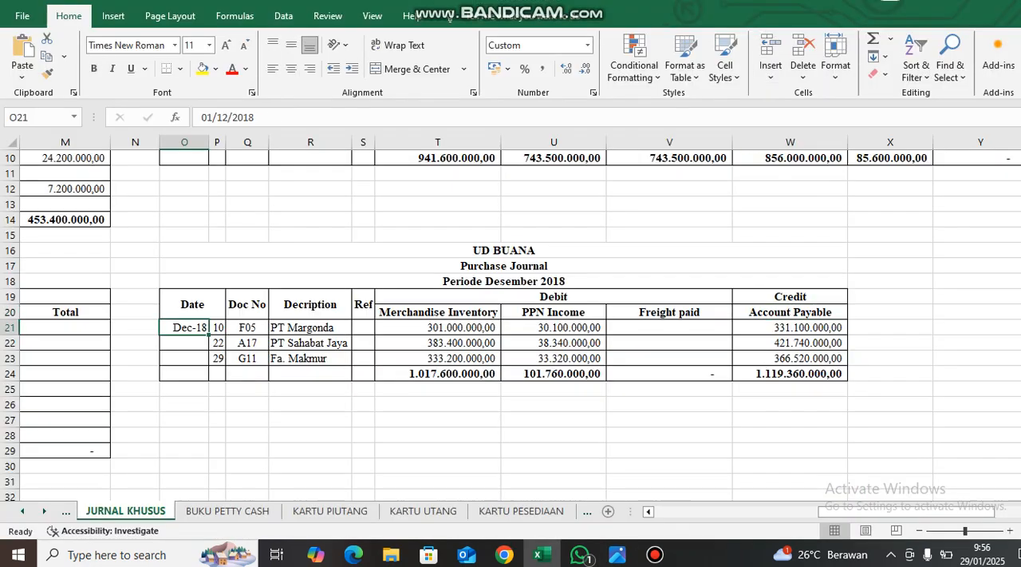
click(218, 327)
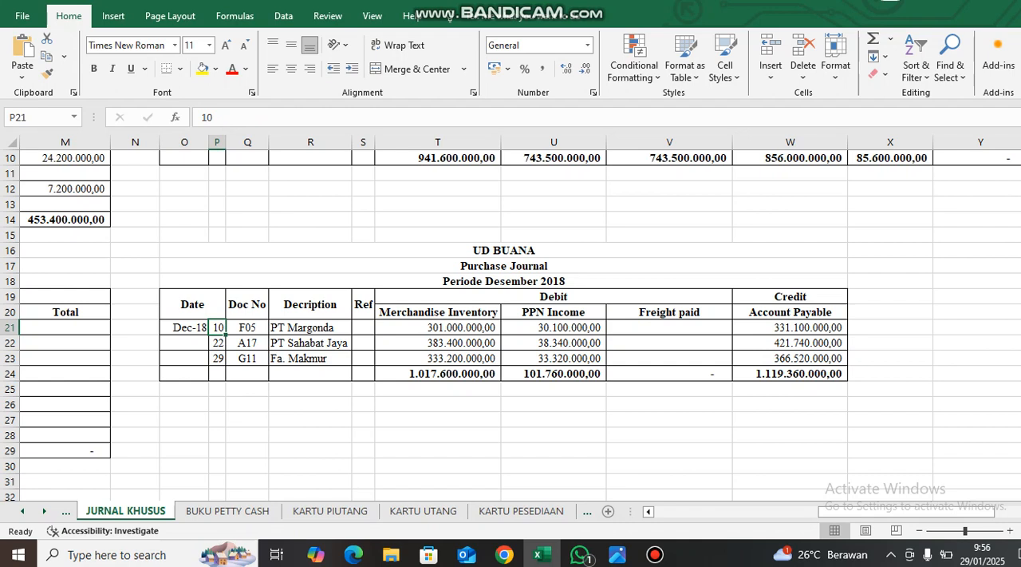
key(alt+Tab)
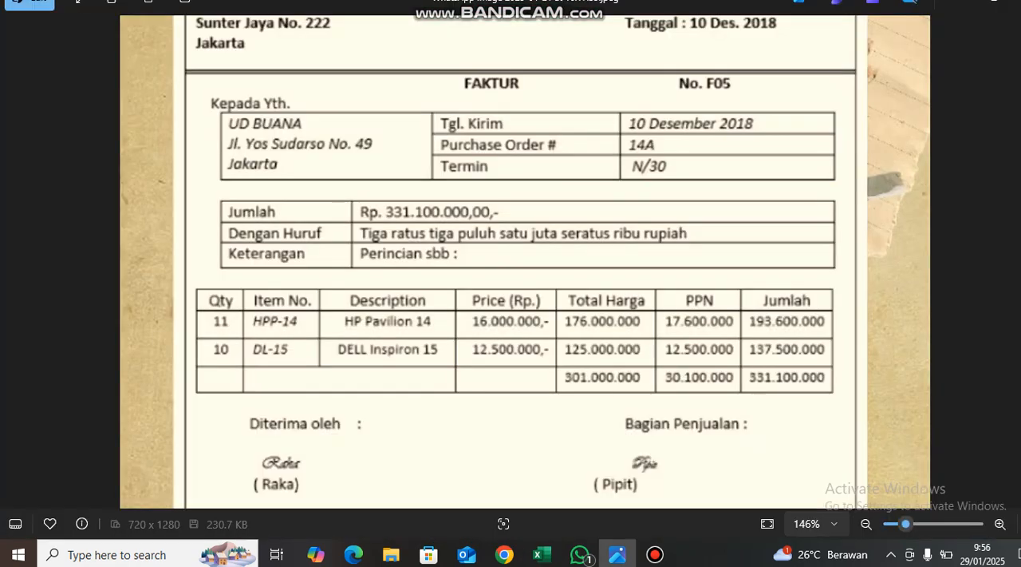
key(alt+Tab)
click(247, 328)
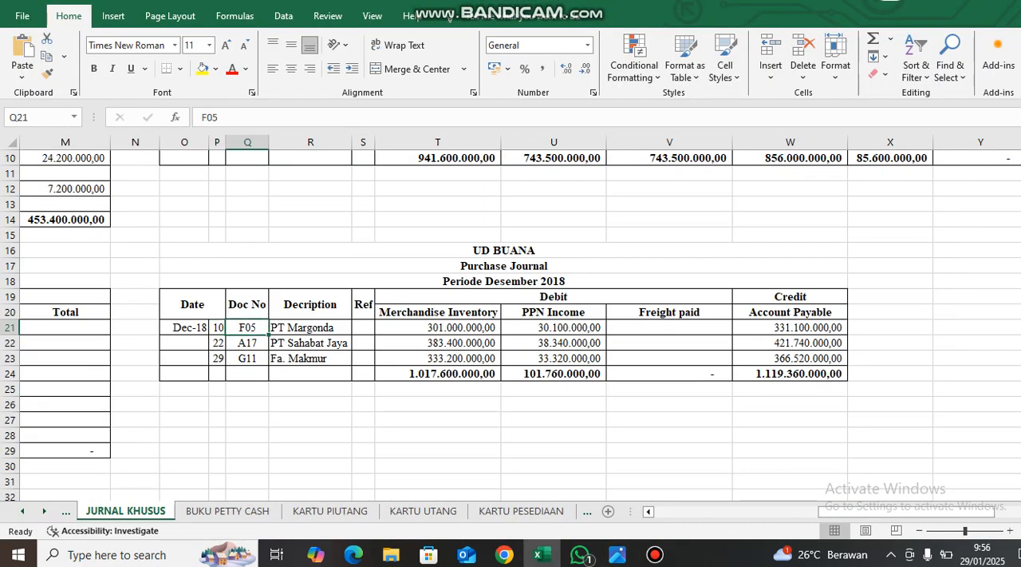
click(311, 327)
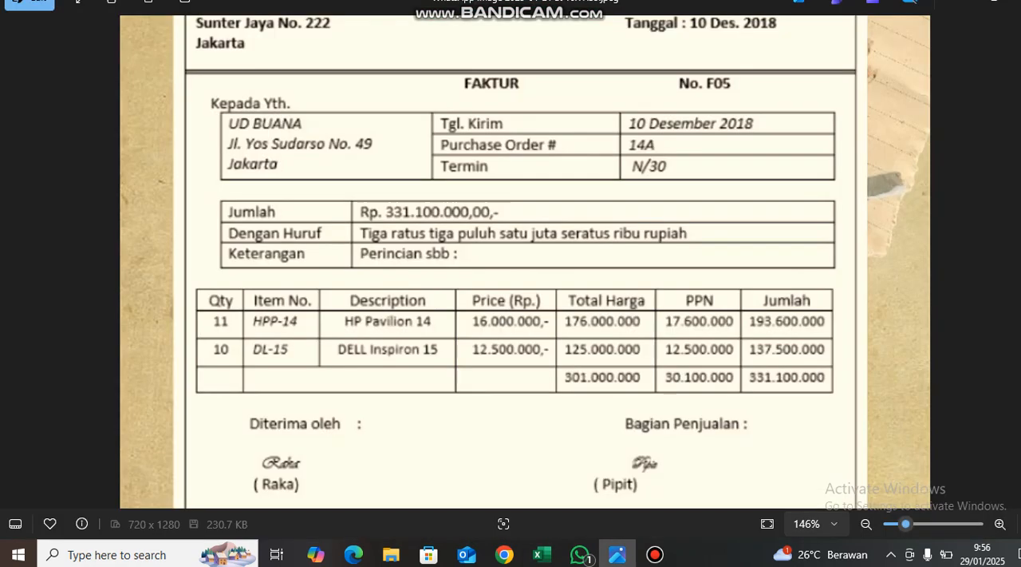
scroll(524, 235, down, 2)
key(alt+Tab)
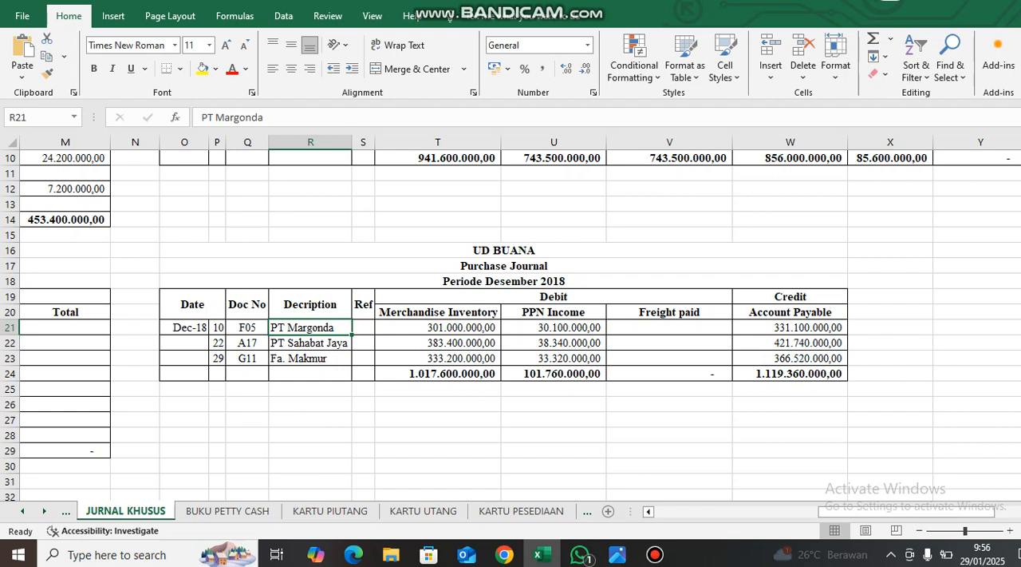
Check the PT Margonda entry's Merchandise Inventory and PPN Income amounts against the invoice totals.
key(alt+Tab)
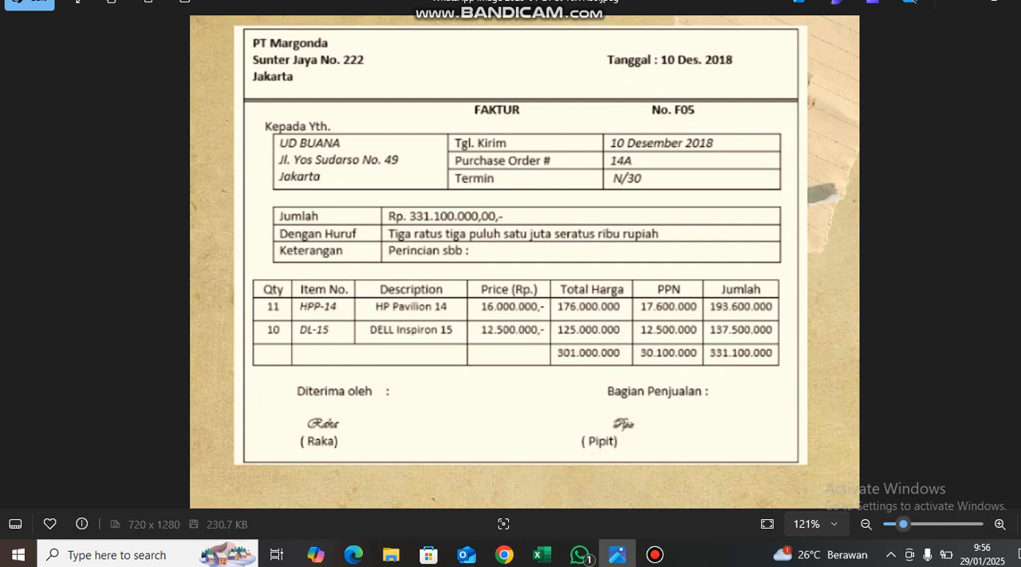
key(alt+Tab)
click(435, 327)
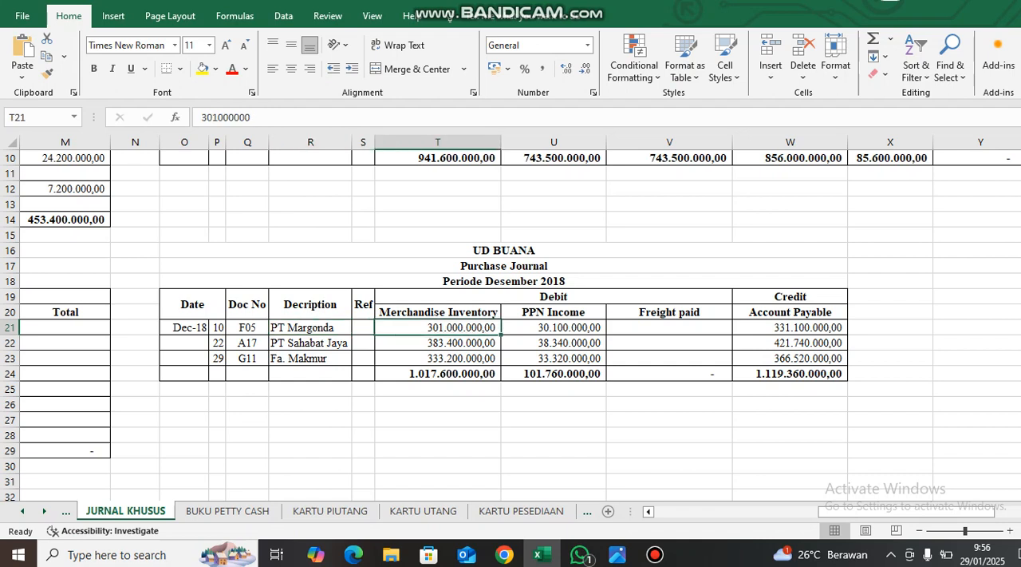
key(alt+Tab)
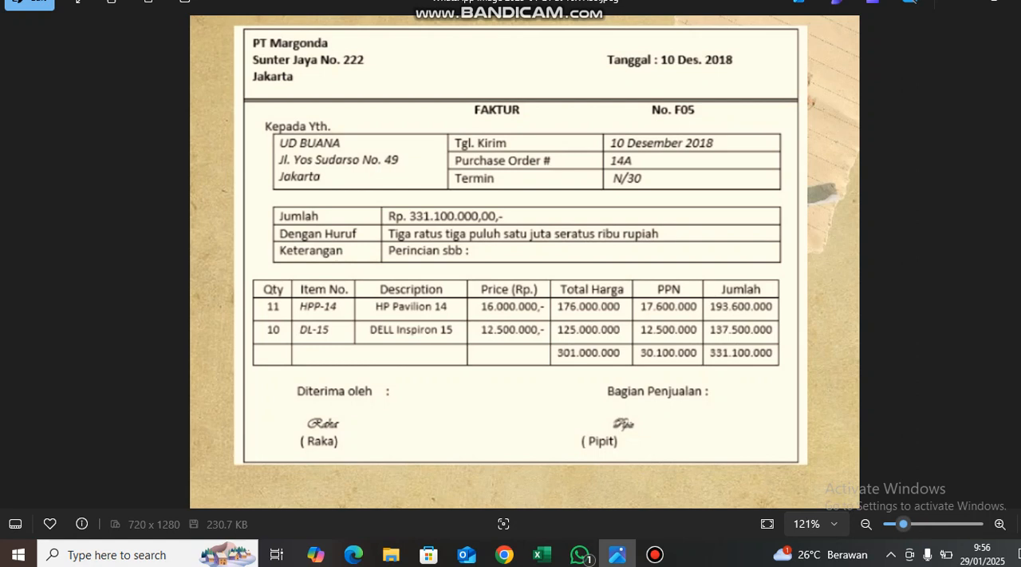
key(alt+Tab)
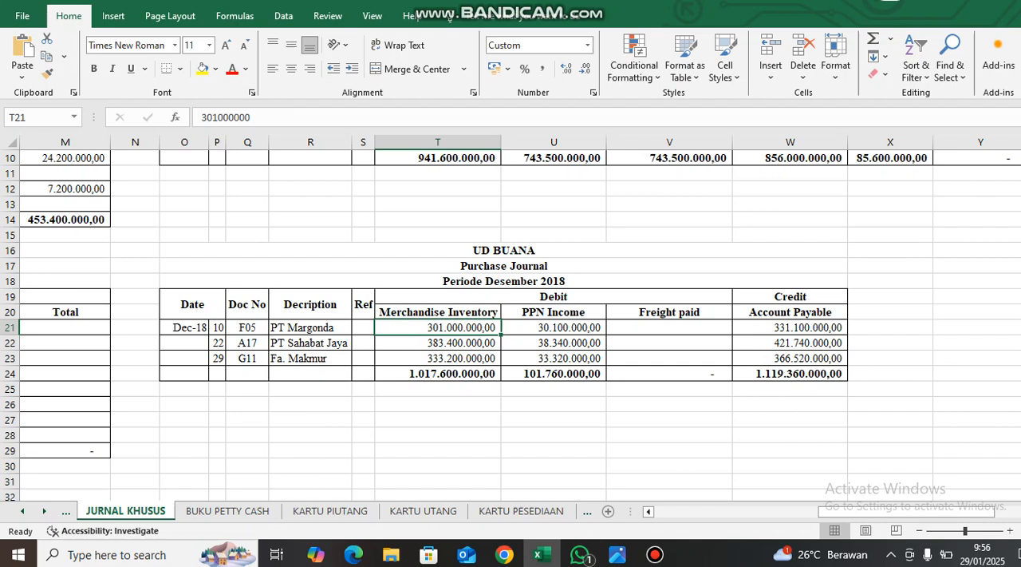
click(554, 327)
key(alt+Tab)
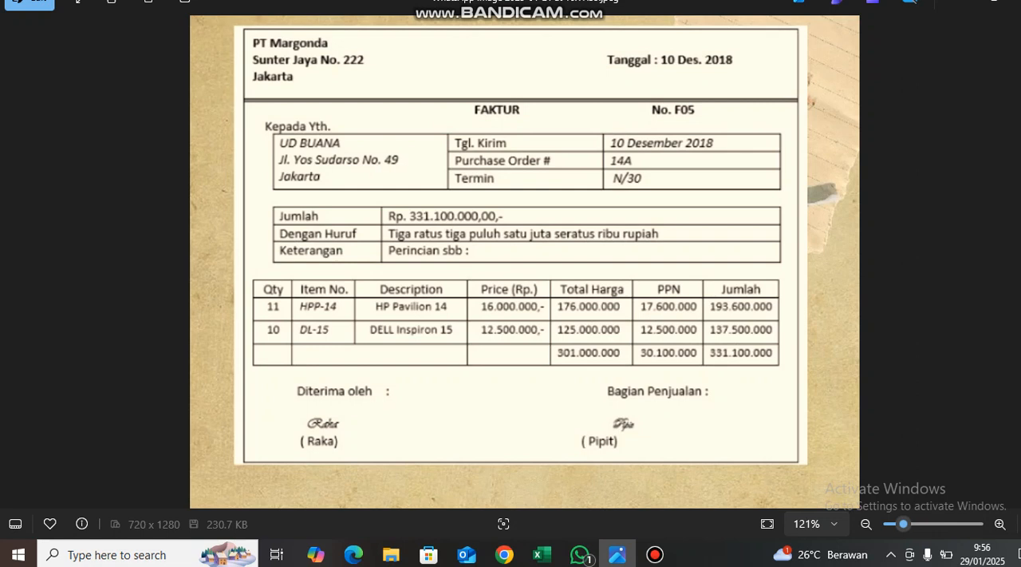
key(alt+Tab)
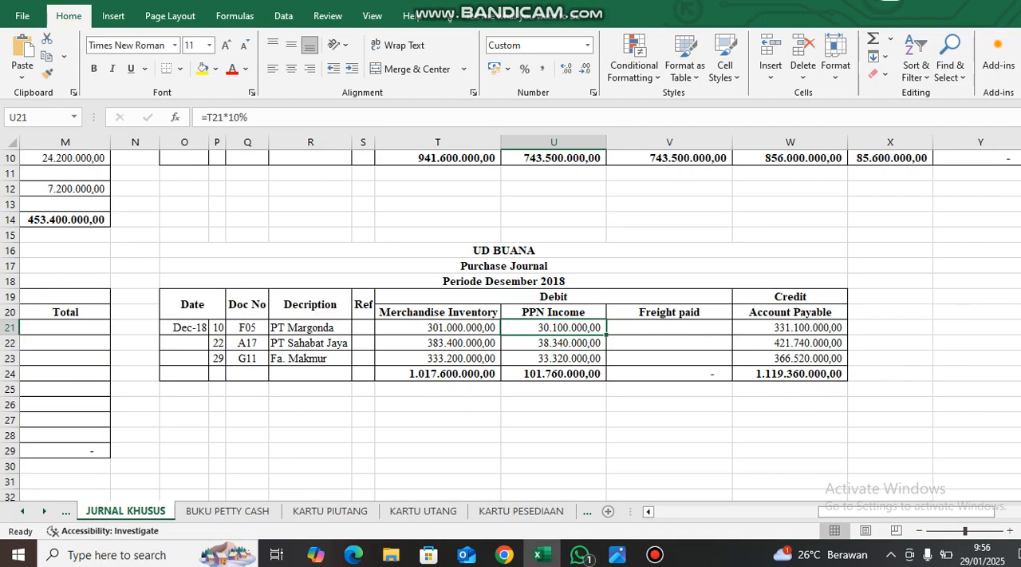
Inspect the formula behind the PT Margonda entry's Account Payable amount and the debit cells it relates to.
click(790, 327)
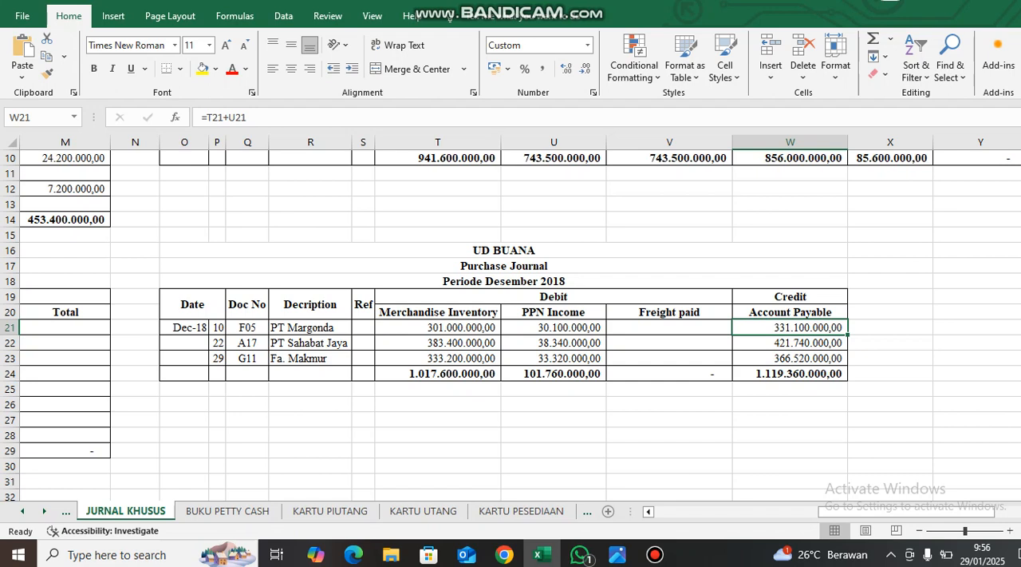
click(438, 327)
click(565, 343)
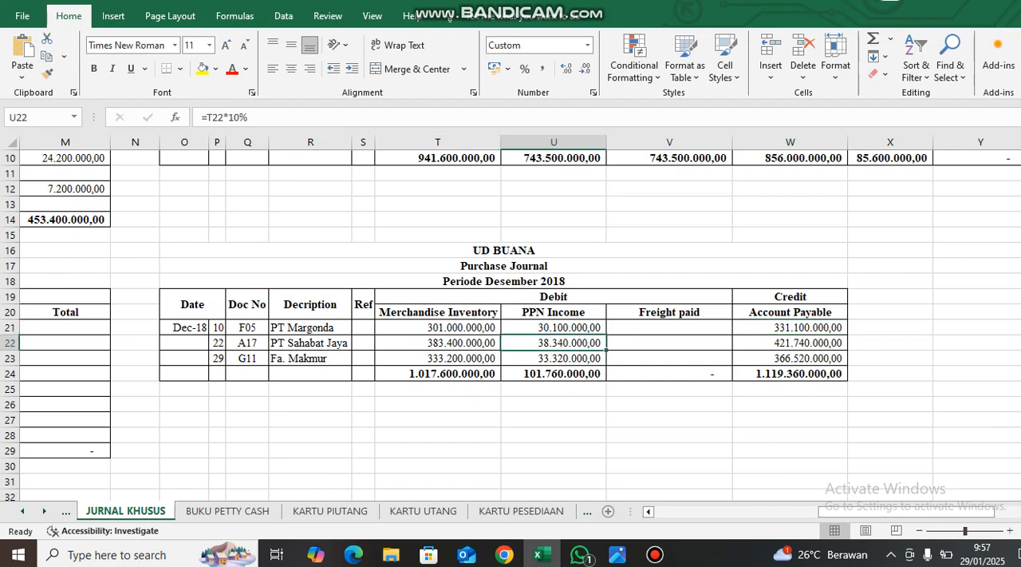
Compare the PT Margonda entry's Account Payable amount with the invoice total and review which records the invoice must be entered in.
click(790, 327)
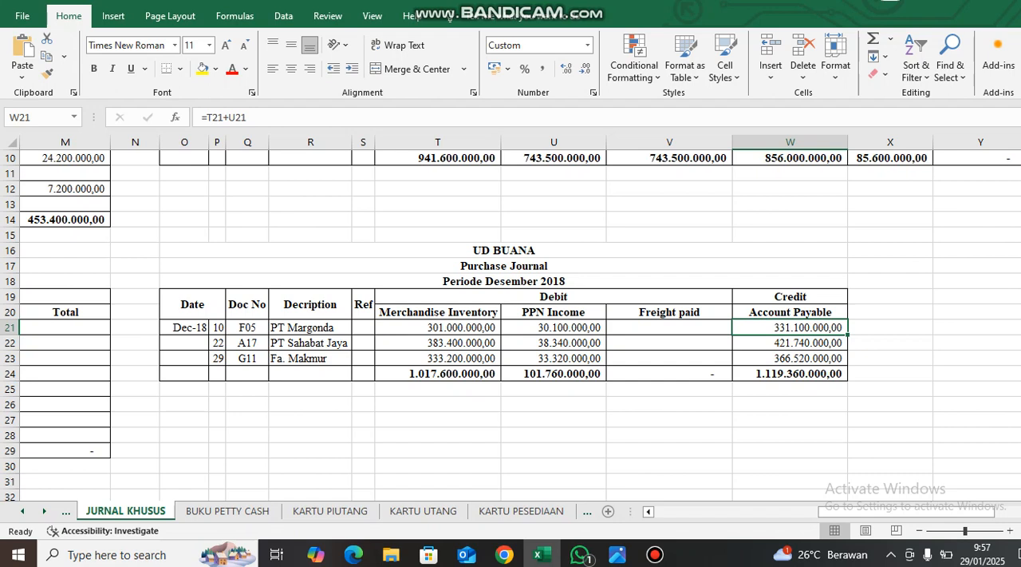
key(alt+Tab)
scroll(524, 343, down, 4)
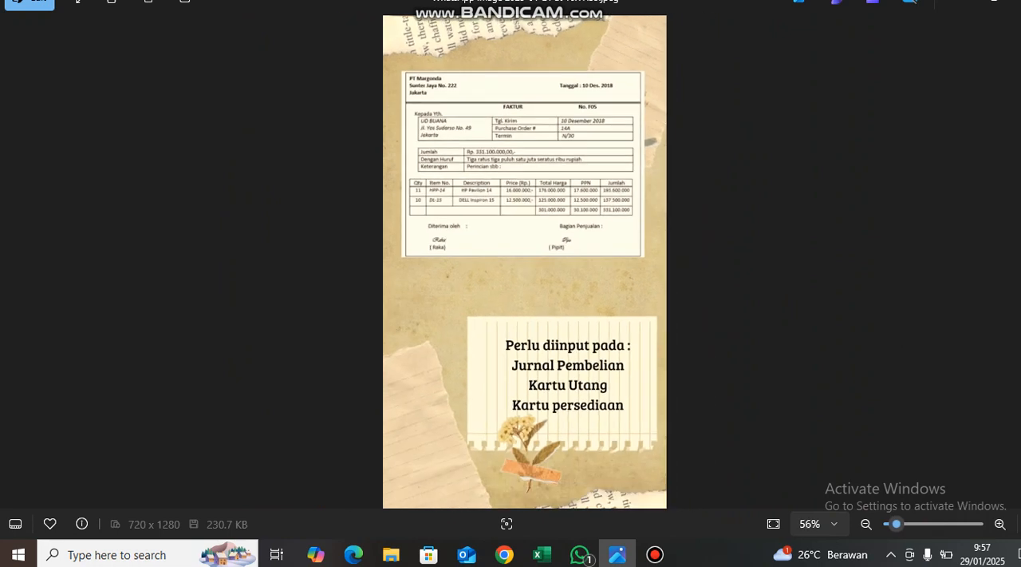
scroll(524, 388, up, 2)
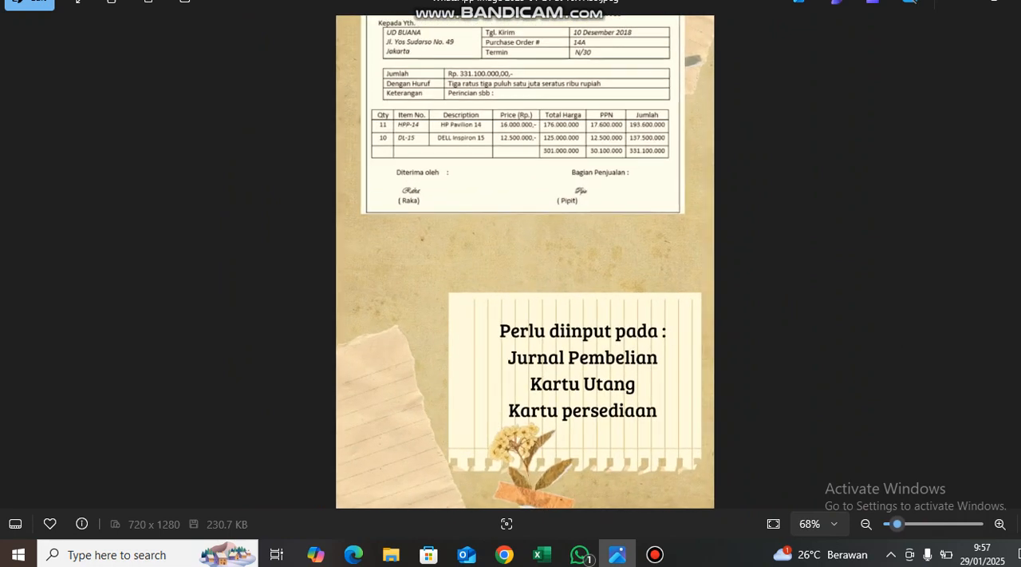
key(alt+Tab)
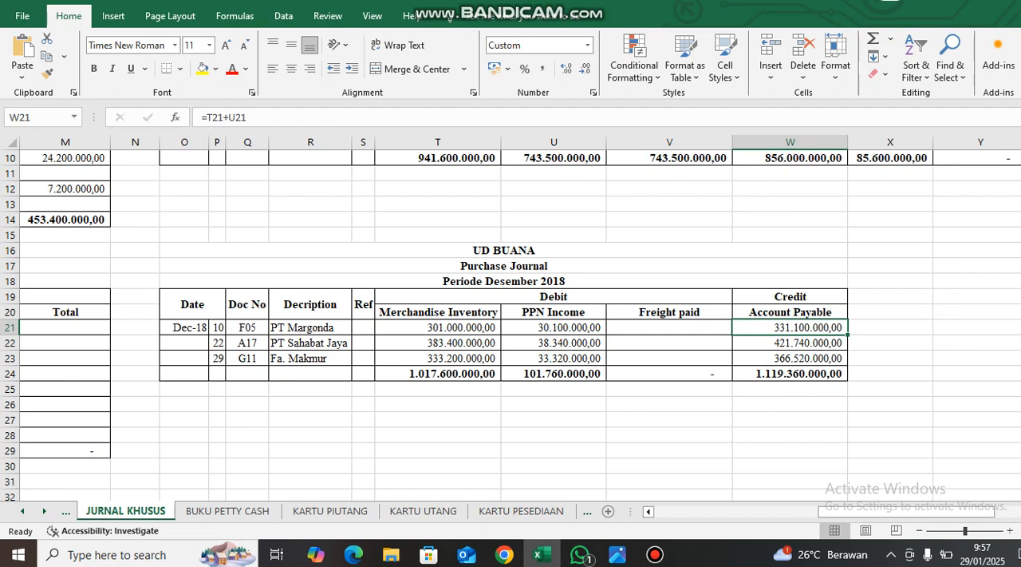
click(790, 312)
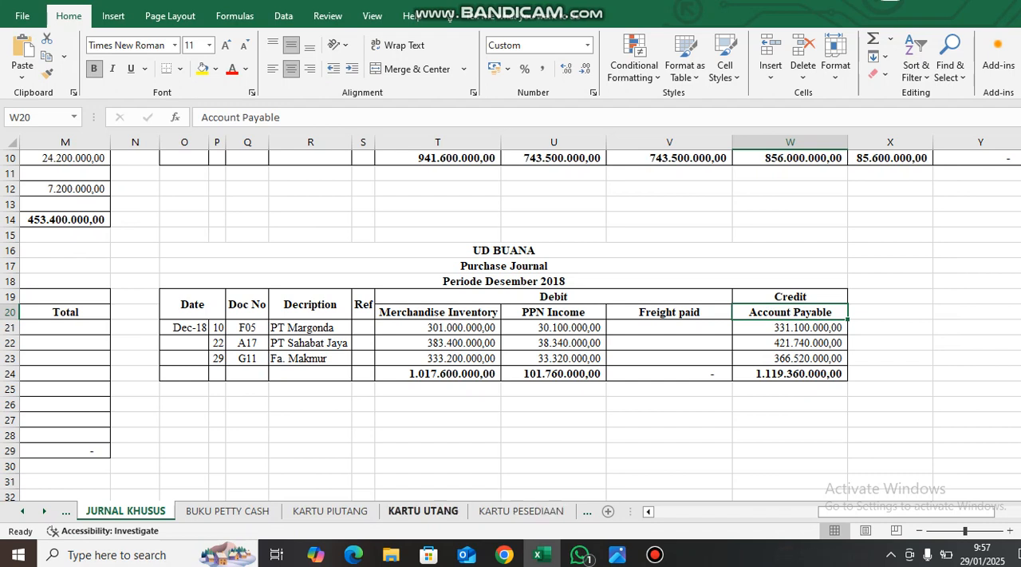
Find PT Margonda's card in the KARTU UTANG sheet and inspect the formula behind its vendor name.
click(423, 511)
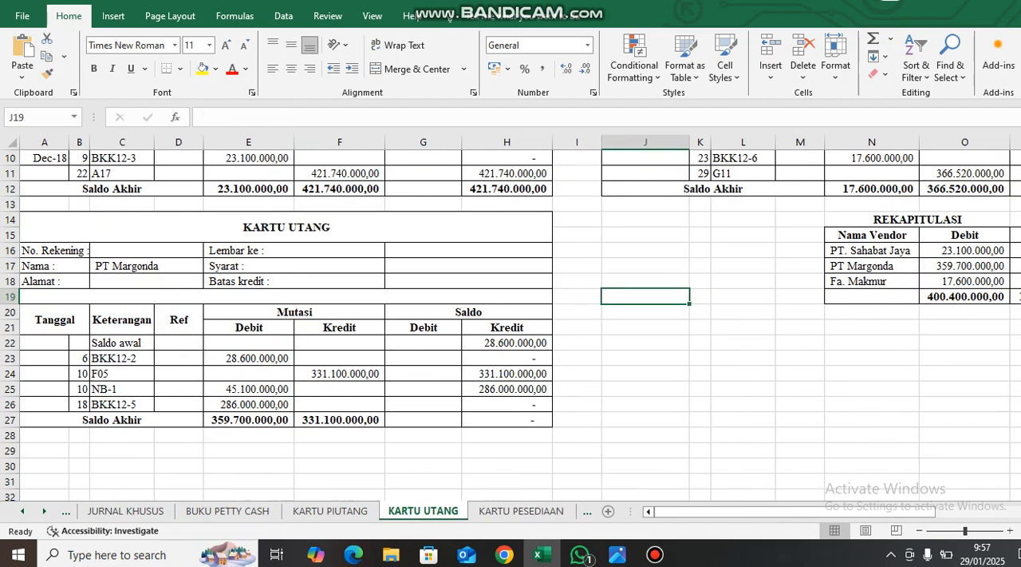
scroll(510, 328, up, 3)
scroll(510, 327, down, 3)
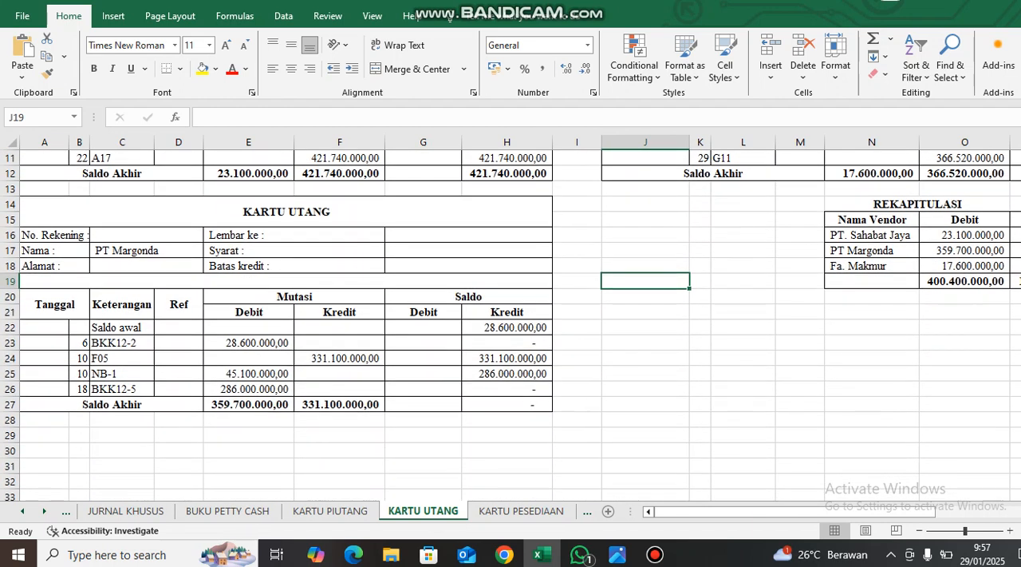
scroll(511, 324, up, 2)
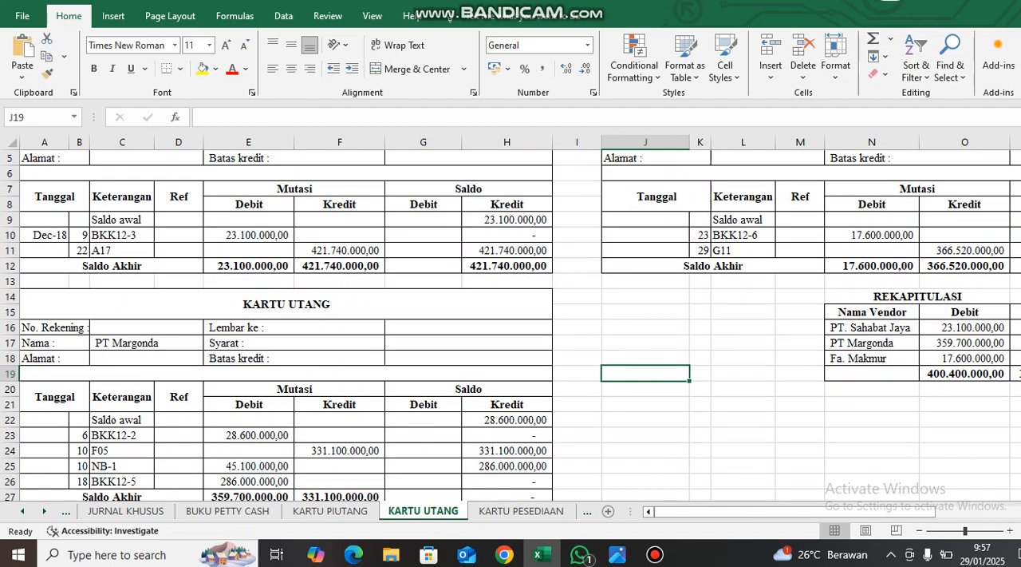
click(146, 343)
scroll(146, 343, down, 1)
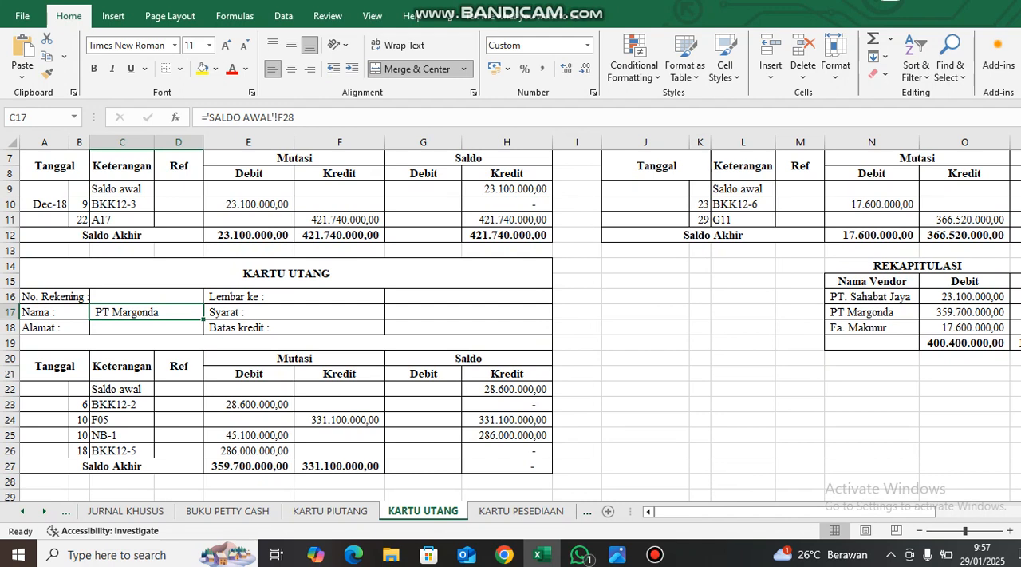
Find the DAFTAR SALDO UTANG DAGANG list of supplier opening balances in the SALDO AWAL sheet.
click(22, 511)
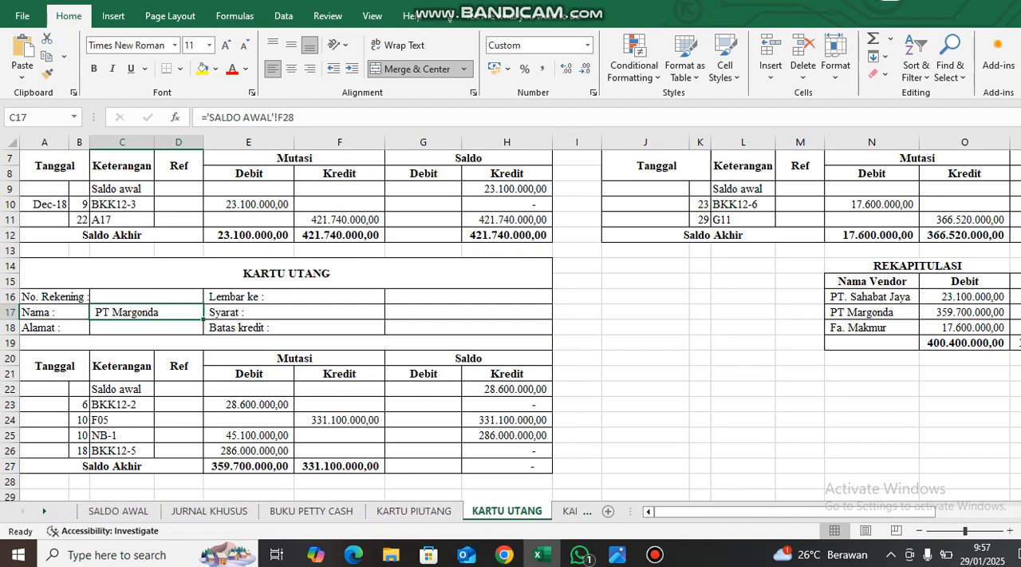
click(118, 510)
scroll(511, 326, down, 2)
scroll(510, 326, up, 5)
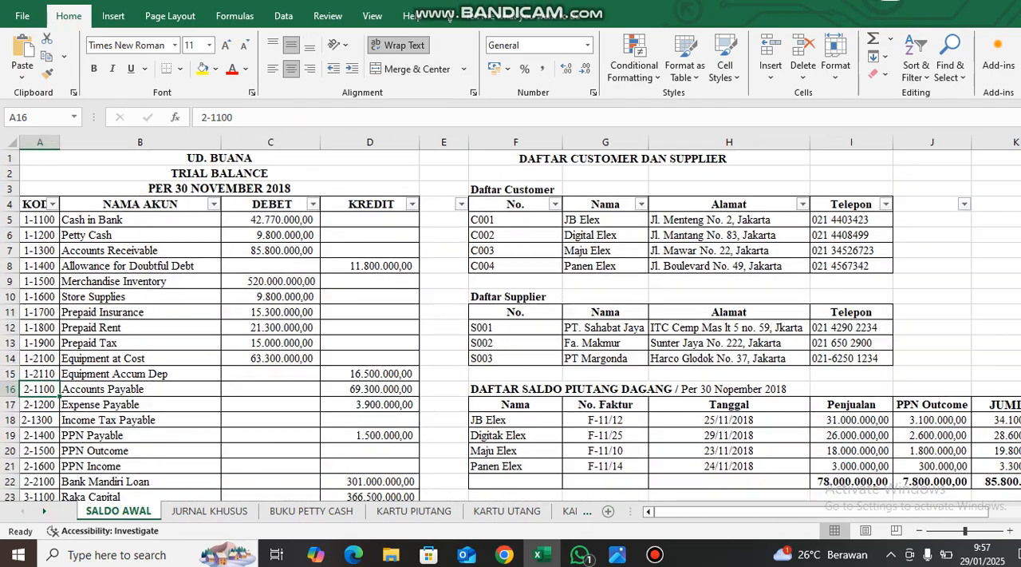
scroll(511, 325, down, 13)
scroll(511, 326, up, 13)
scroll(511, 326, down, 3)
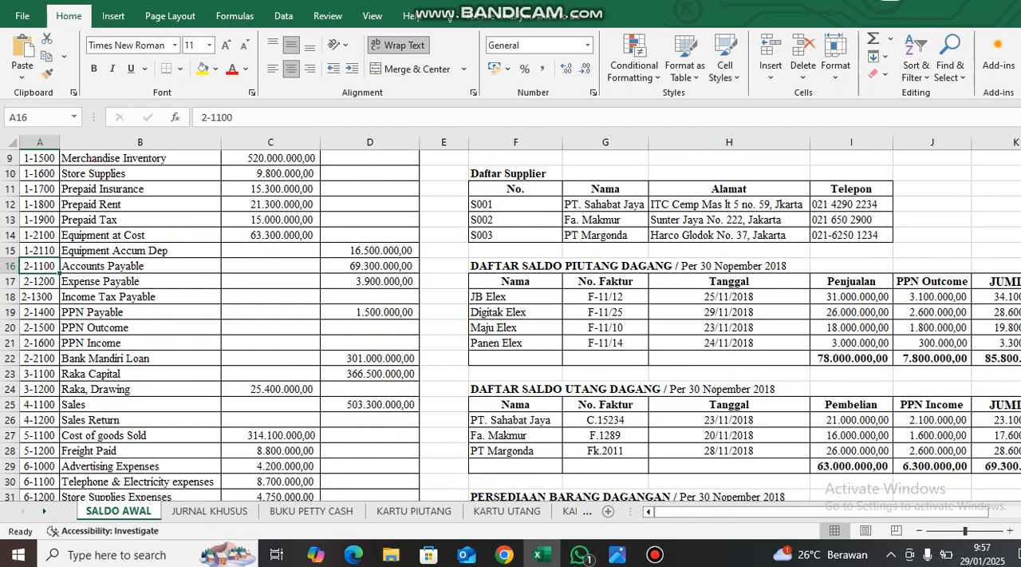
scroll(510, 326, down, 2)
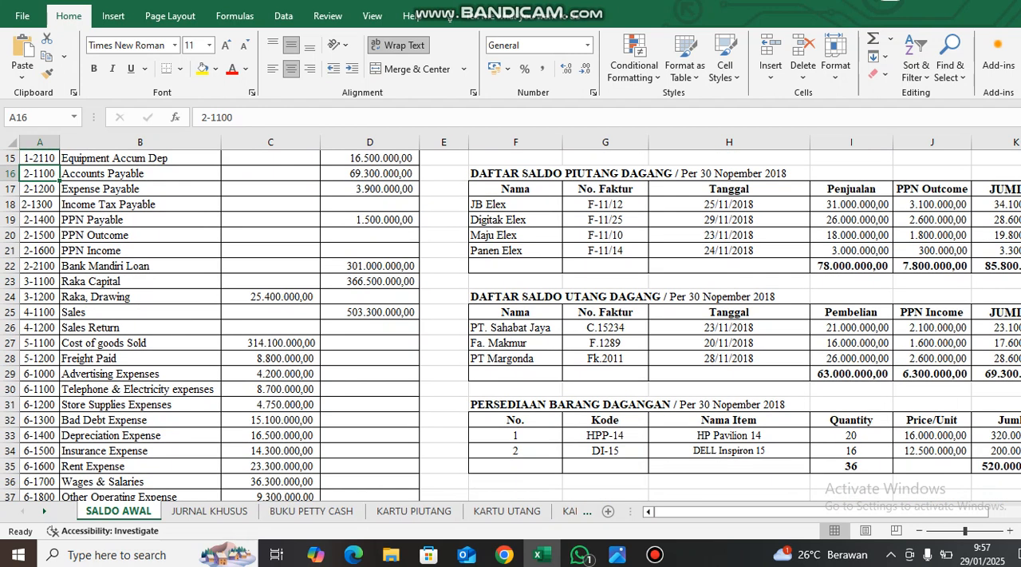
scroll(511, 325, up, 1)
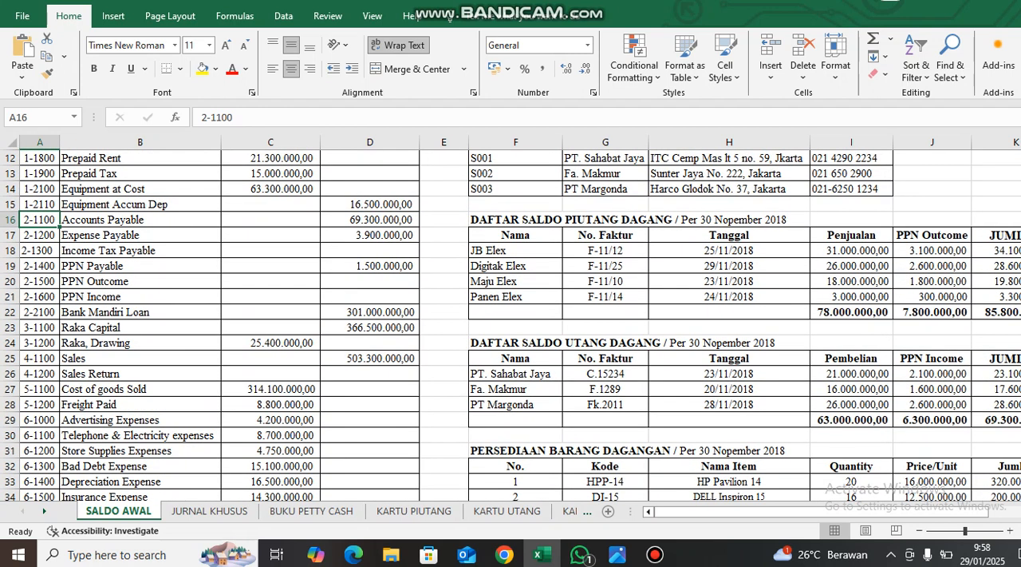
Highlight PT Margonda's row in the opening payables list and examine it across to the JUMLAH column.
click(516, 404)
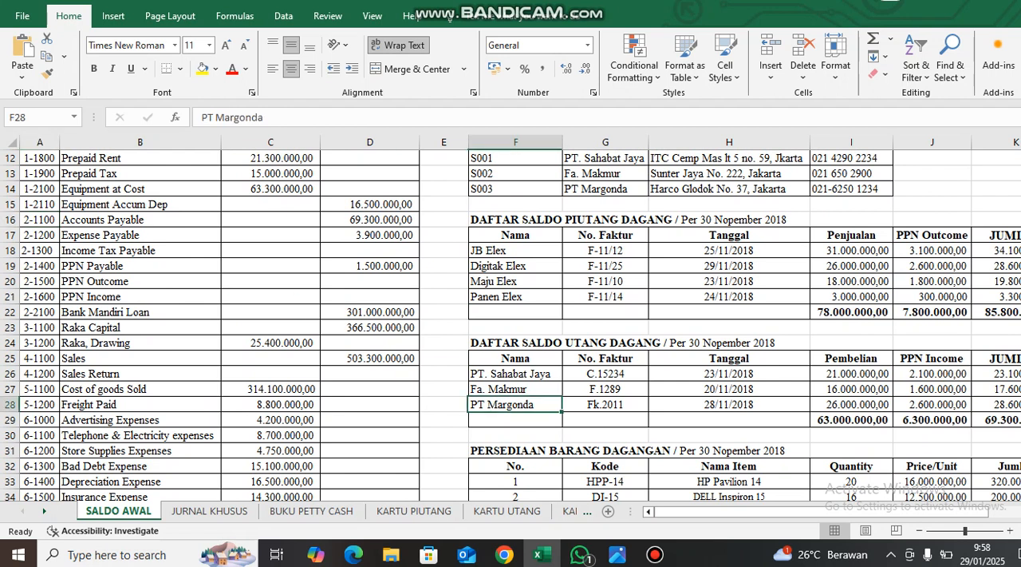
click(11, 404)
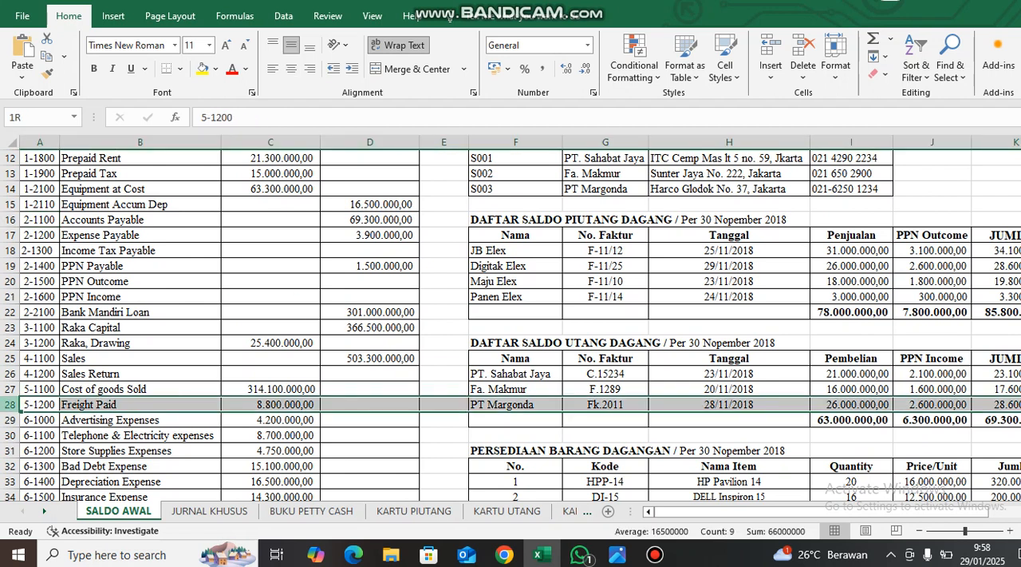
scroll(511, 326, right, 2)
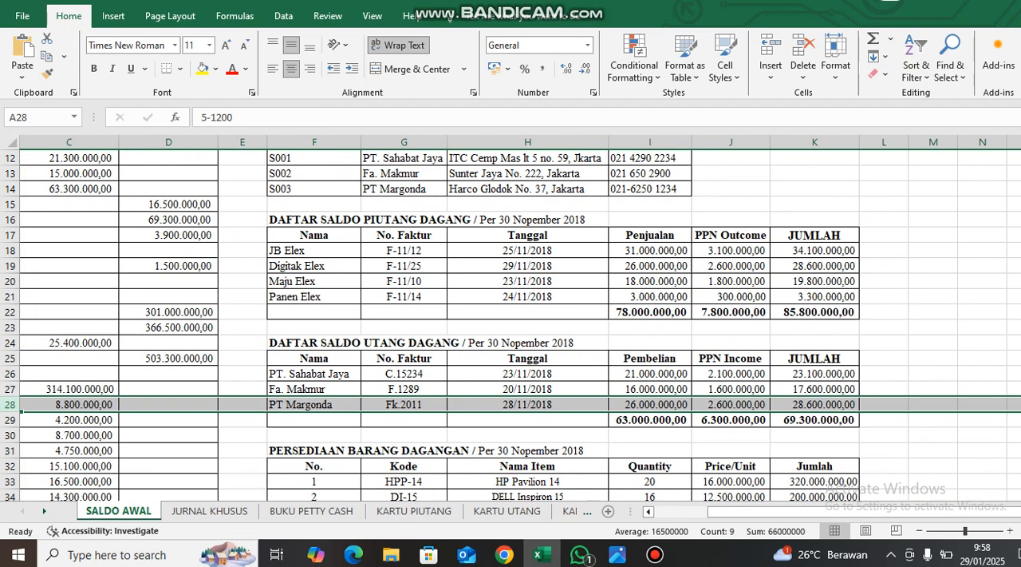
Inspect the opening balance formula on PT Margonda's payable card in KARTU UTANG and highlight the BKK12-2 row.
click(506, 511)
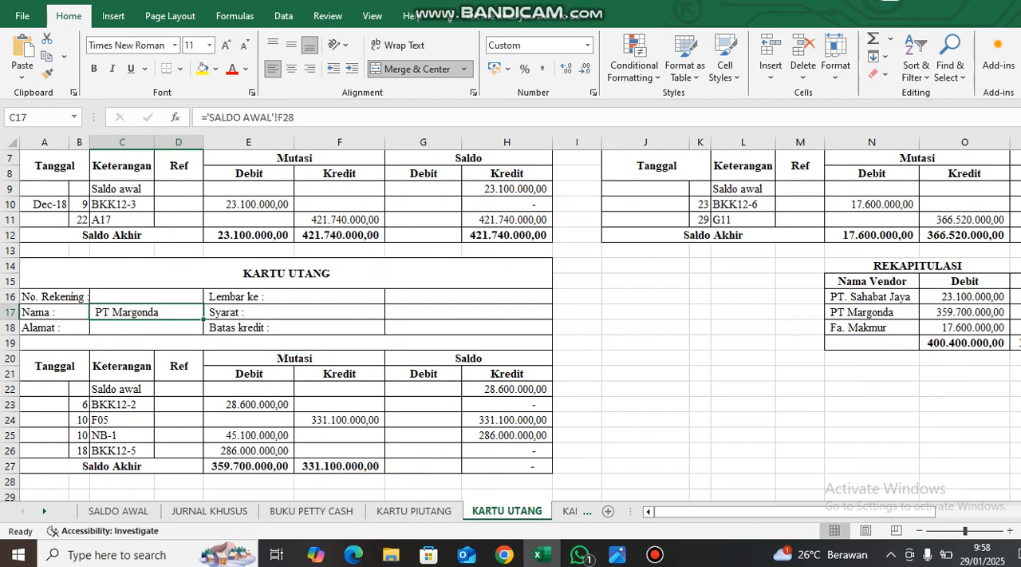
click(506, 388)
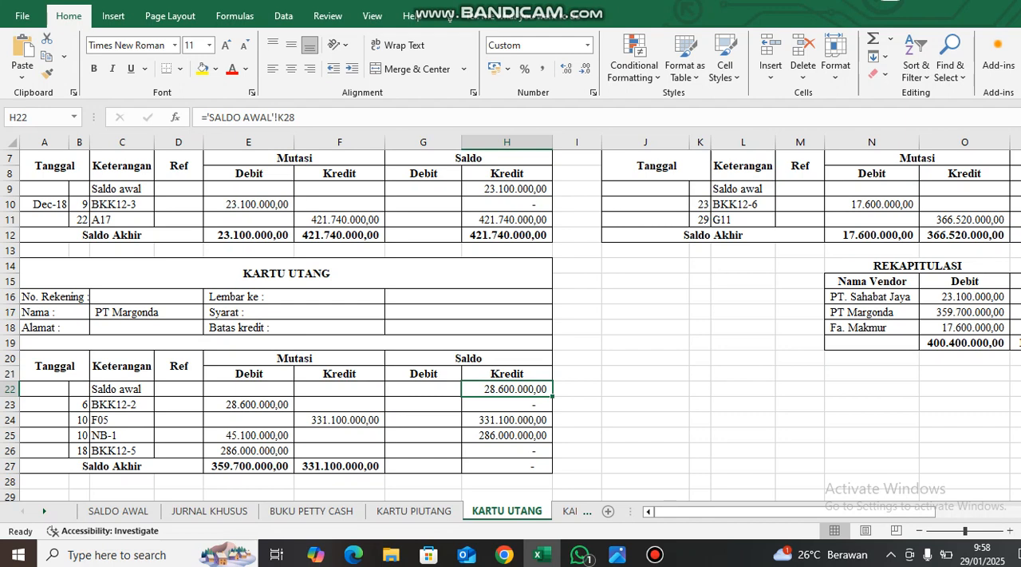
click(10, 404)
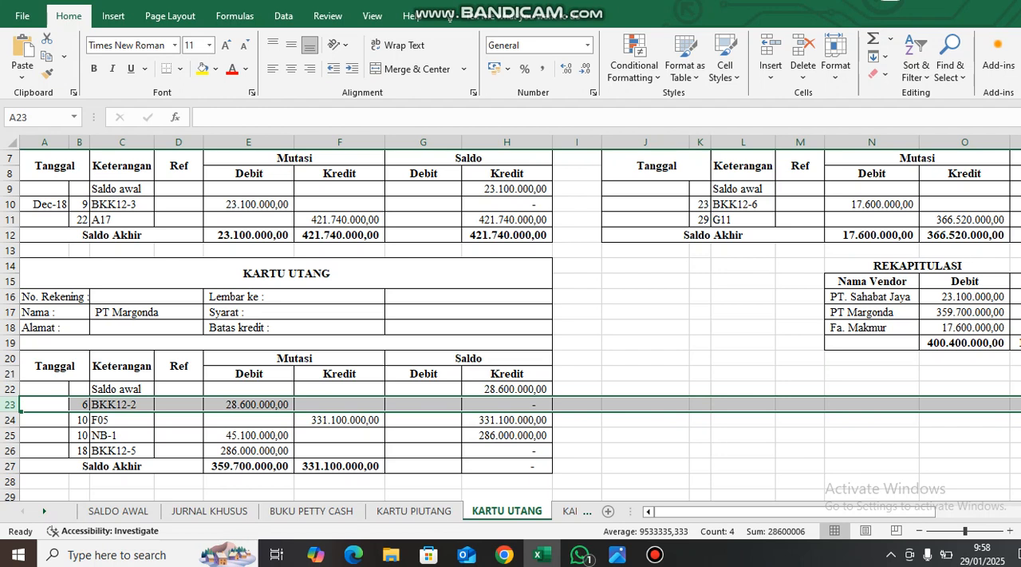
Inspect the formulas linking the F05 entry's date, document number and credit amount to the JURNAL KHUSUS sheet.
click(79, 419)
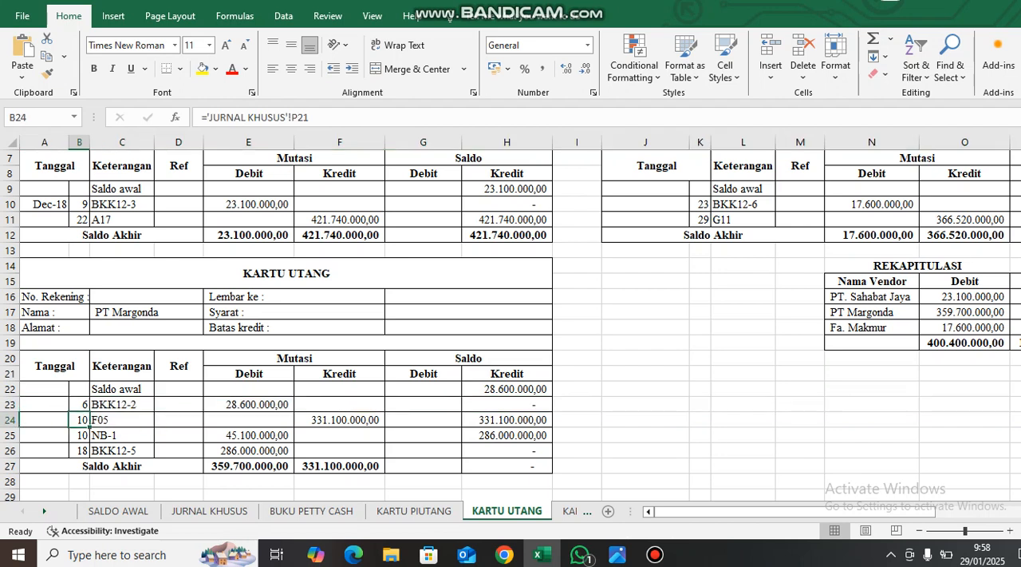
click(122, 420)
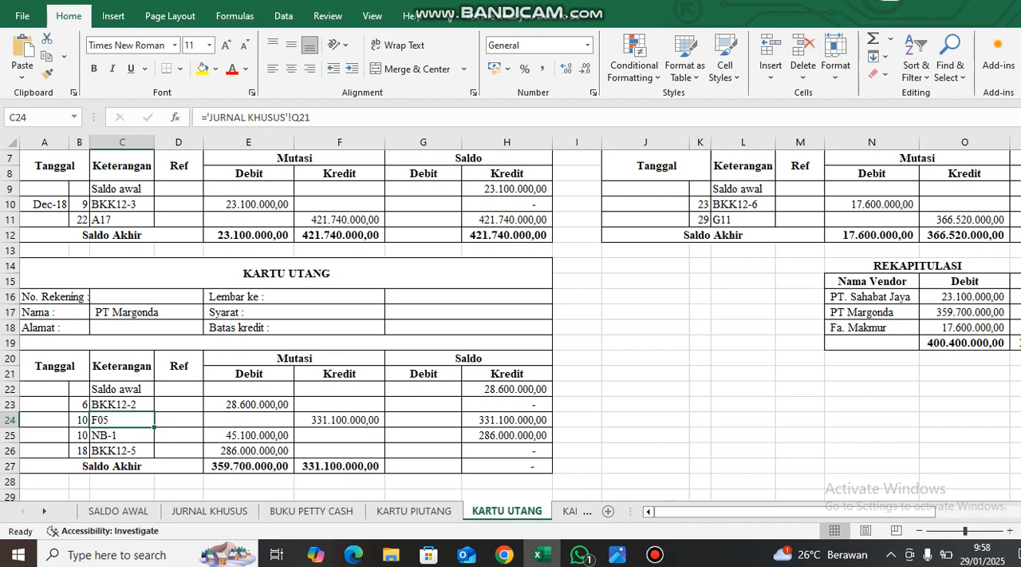
click(340, 419)
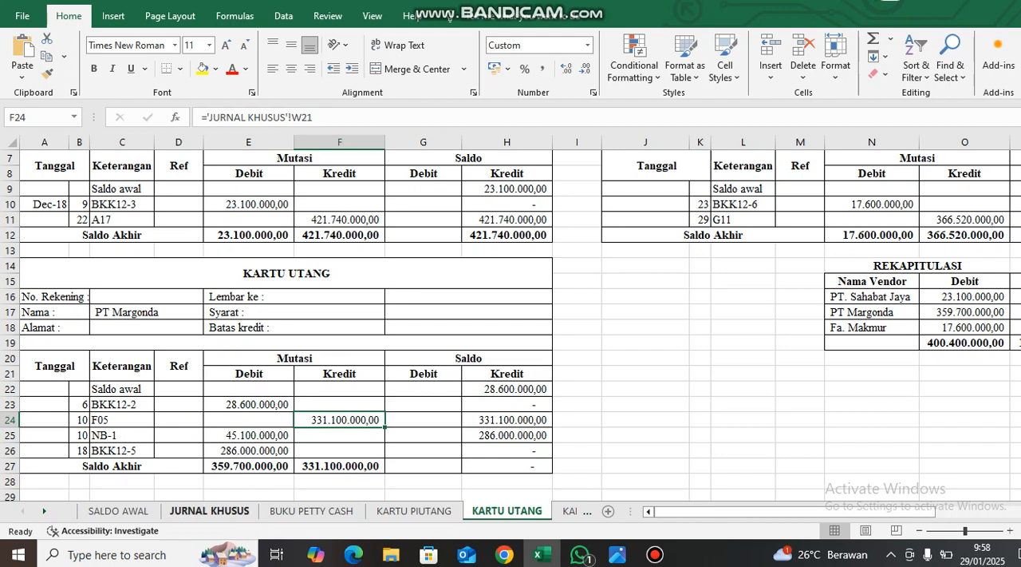
Check the PT Margonda entry's Account Payable amount in the Purchase Journal against the Debit and Credit headings.
click(210, 511)
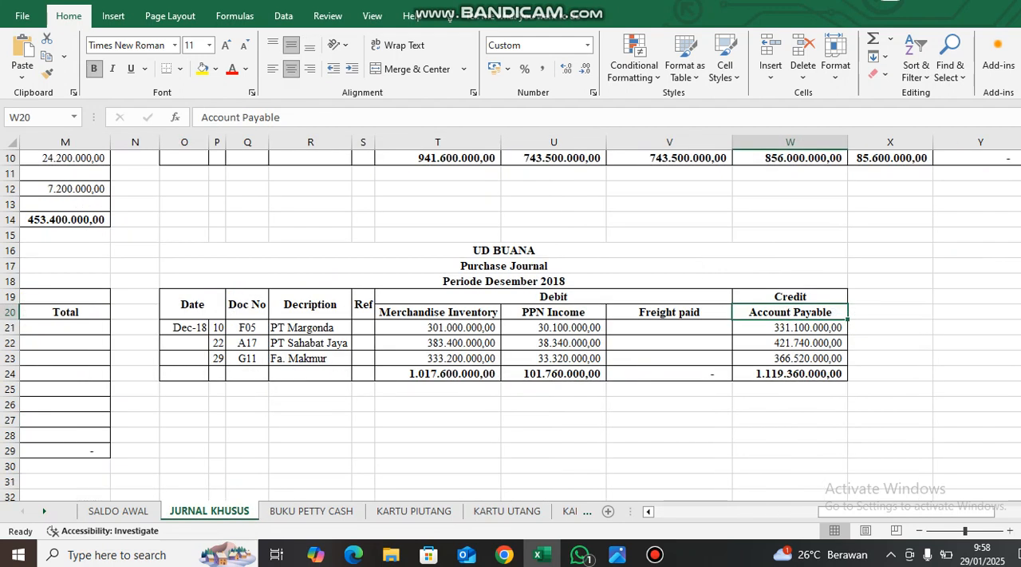
click(790, 327)
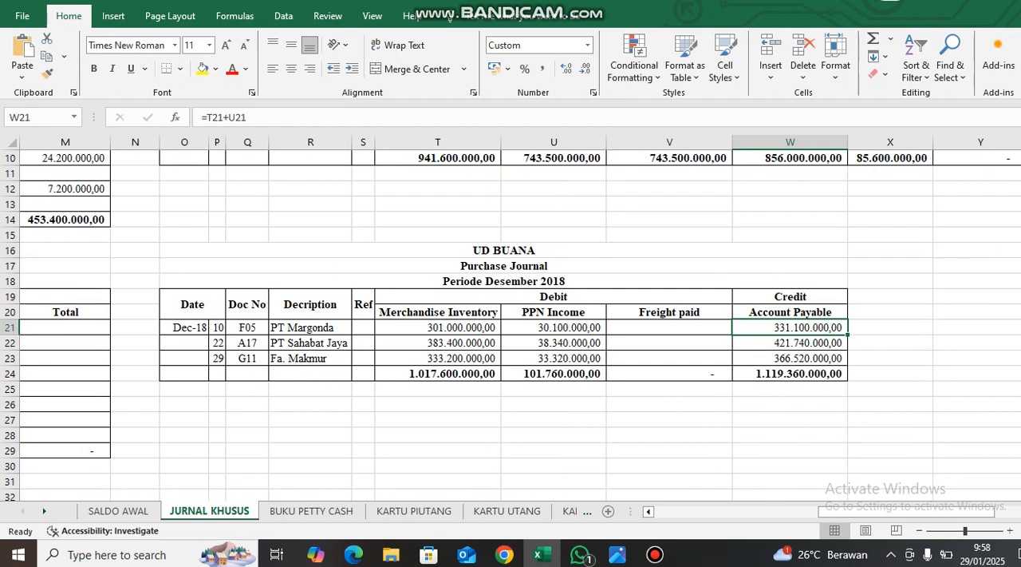
click(790, 296)
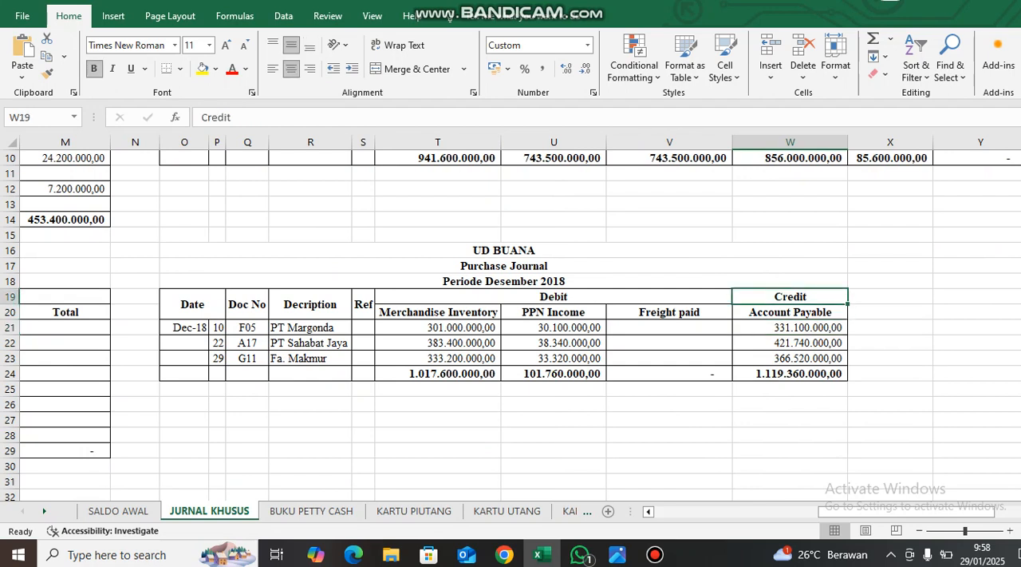
click(554, 296)
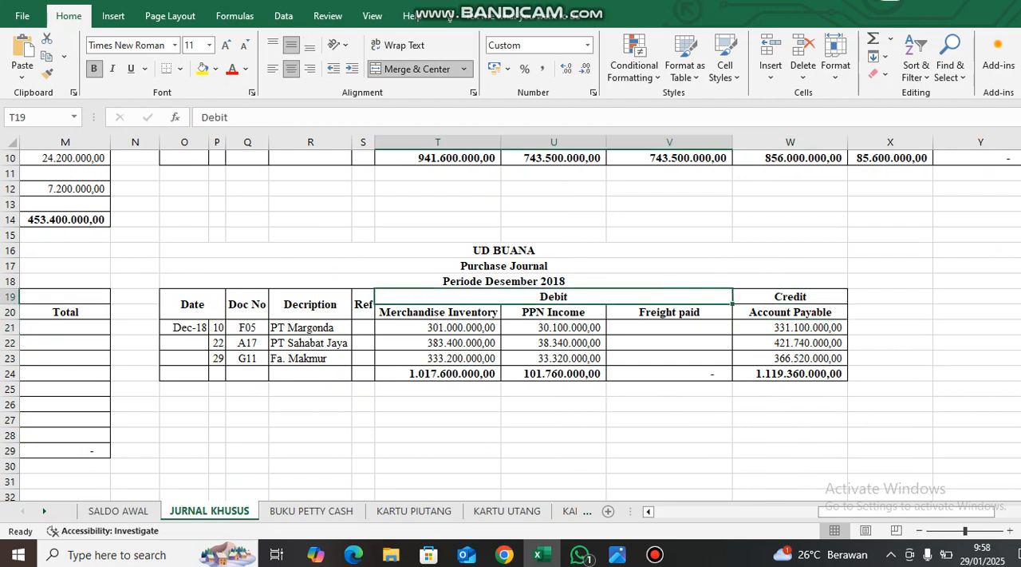
click(790, 327)
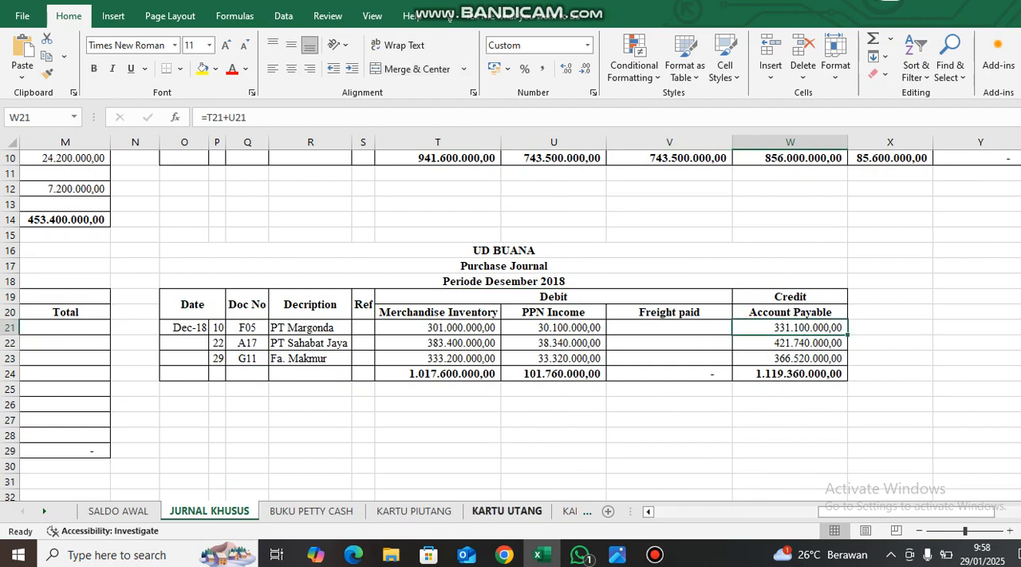
Trace PT Margonda's payable card balance in KARTU UTANG from the opening balance through the BKK12-2 payment and its balance formula.
click(507, 511)
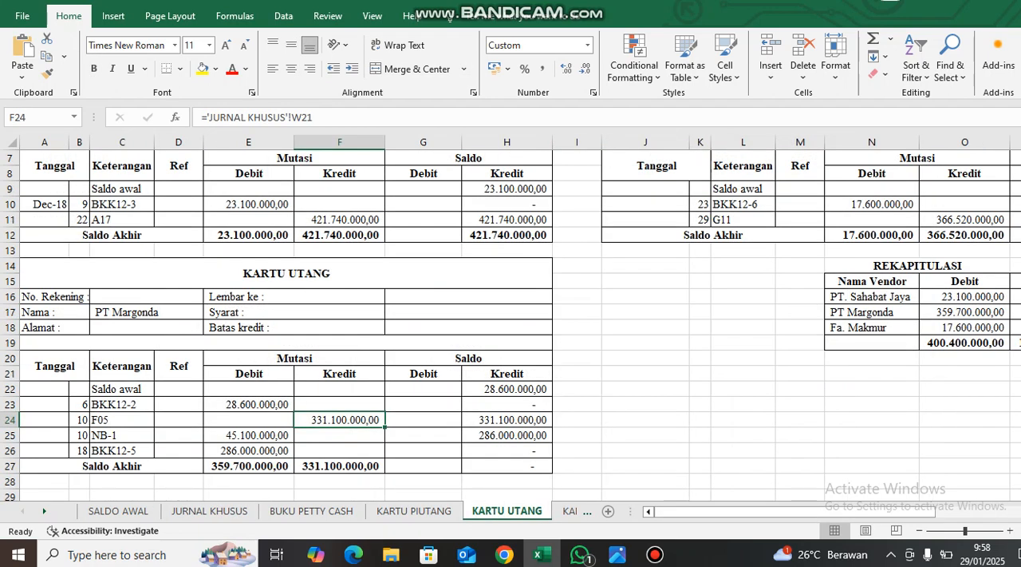
click(506, 420)
click(506, 389)
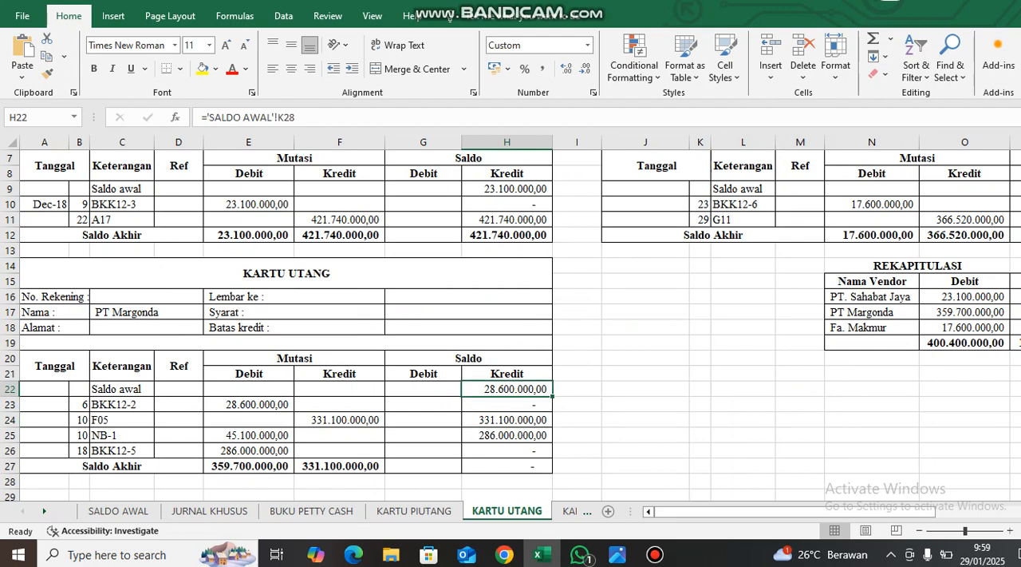
click(256, 403)
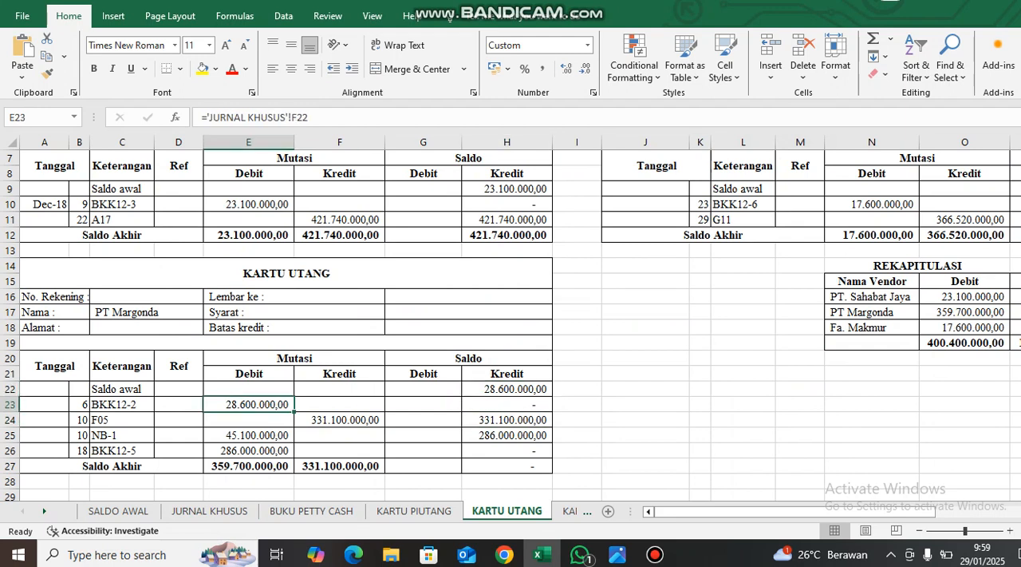
click(122, 405)
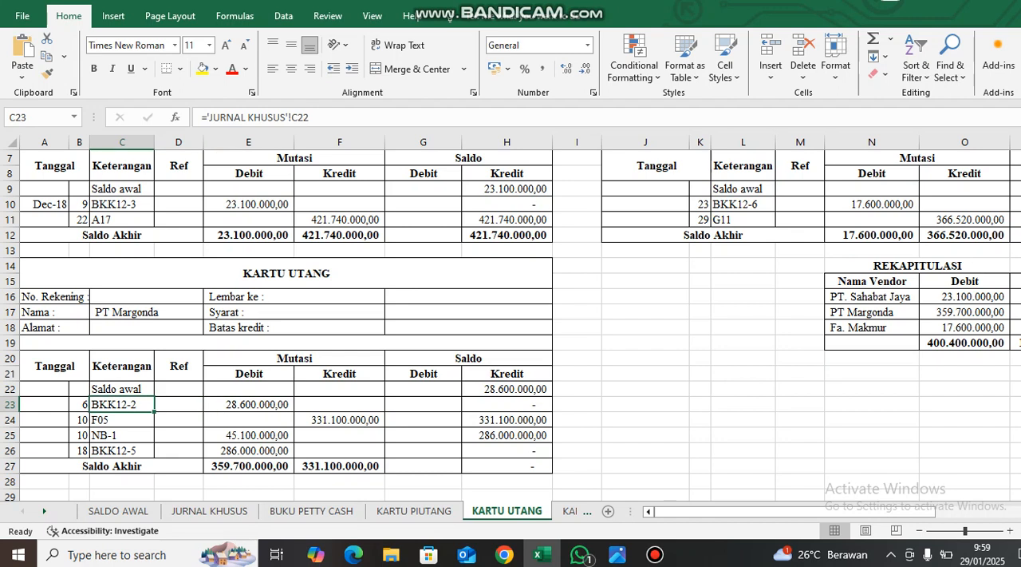
click(507, 405)
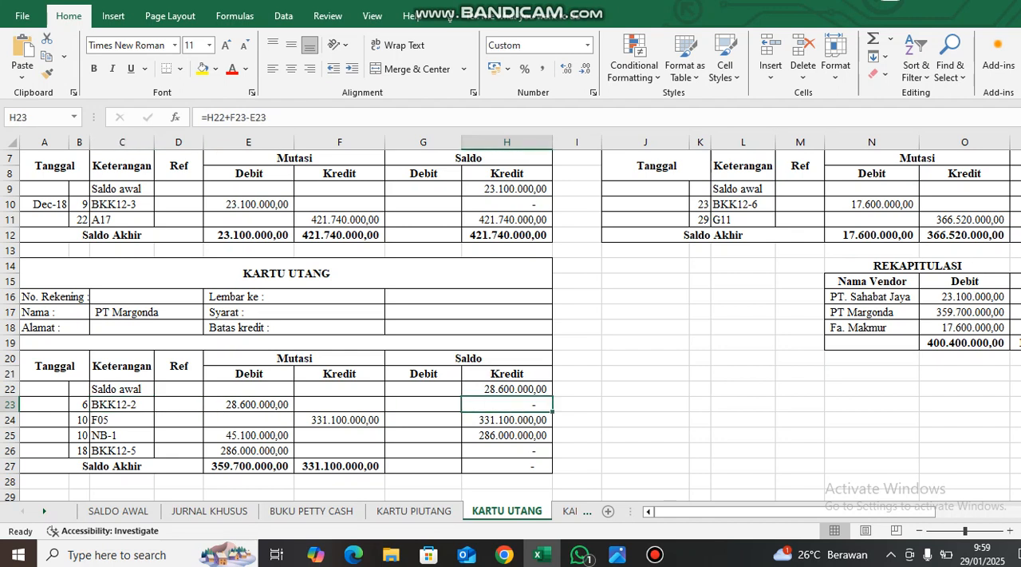
Inspect the date, credit and running balance formulas of the F05 row on PT Margonda's payable card.
click(80, 419)
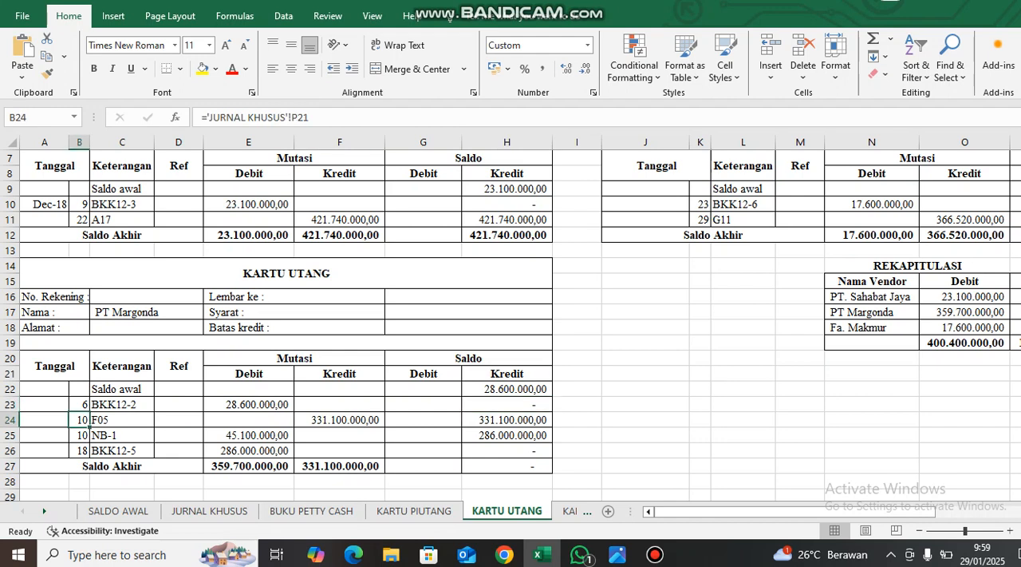
click(275, 419)
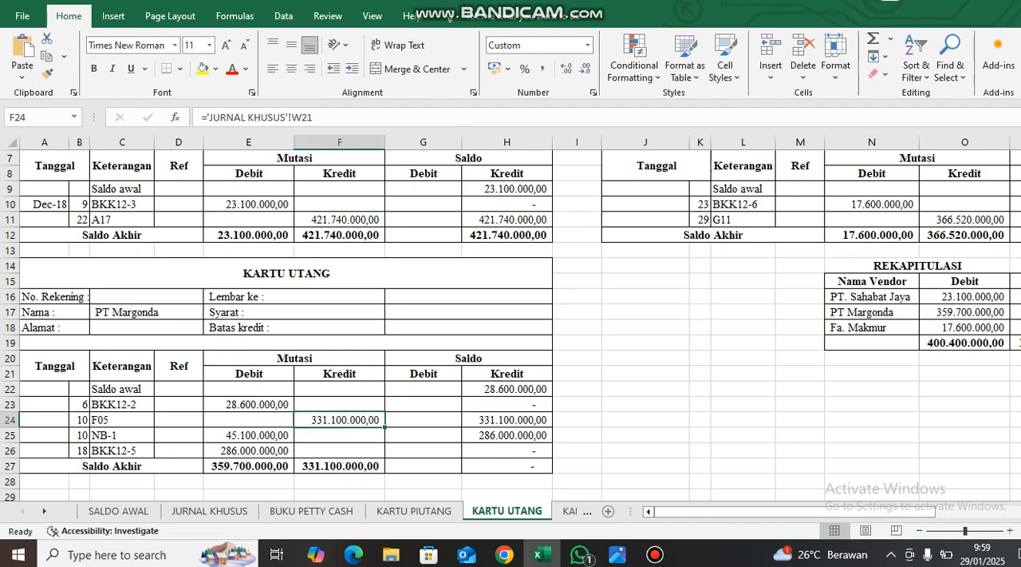
click(507, 419)
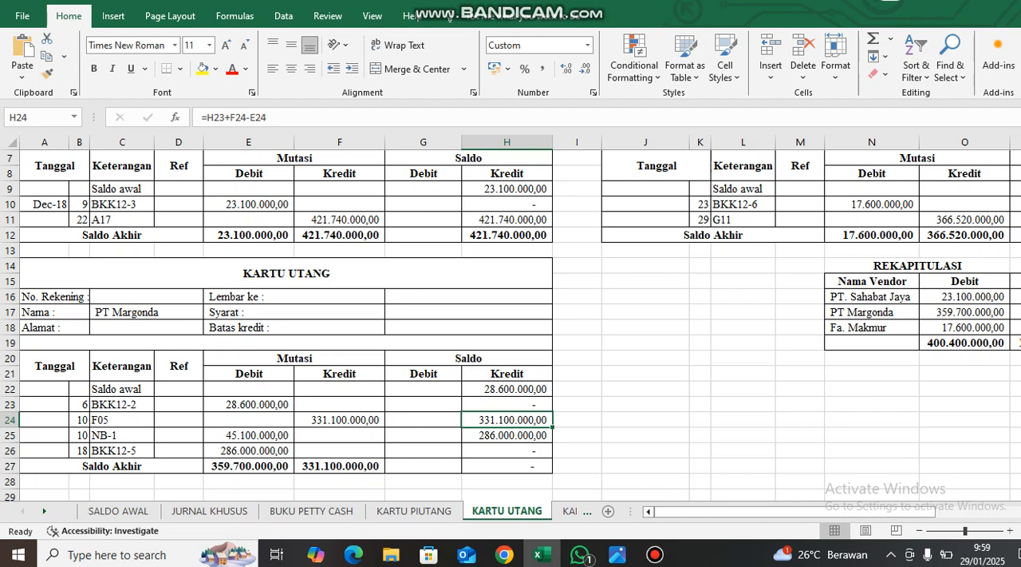
Check the first day-10 entry's date link in the KARTU PESEDIAAN sheet and compare the entry with the item lines on the invoice image.
click(569, 510)
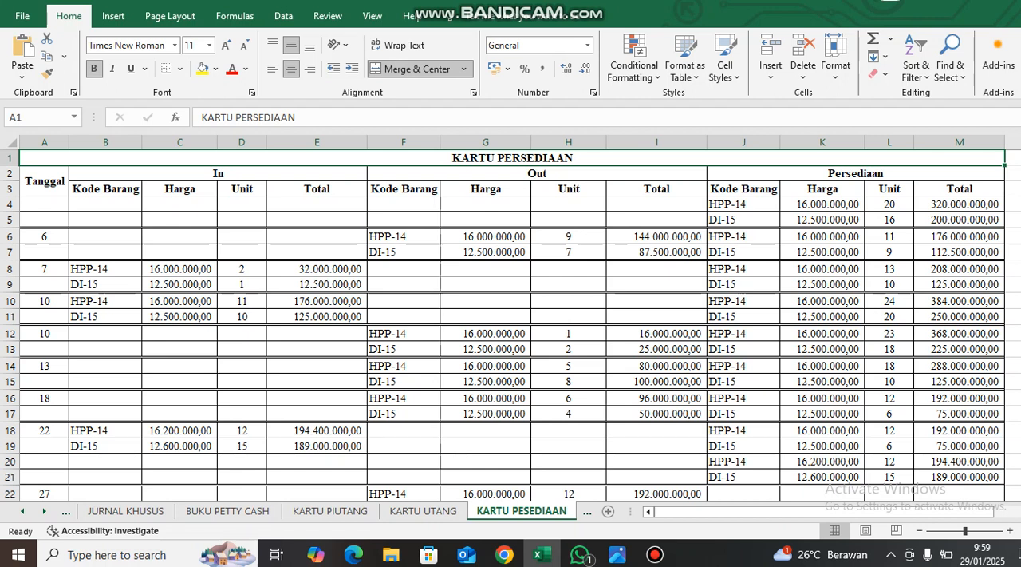
click(45, 301)
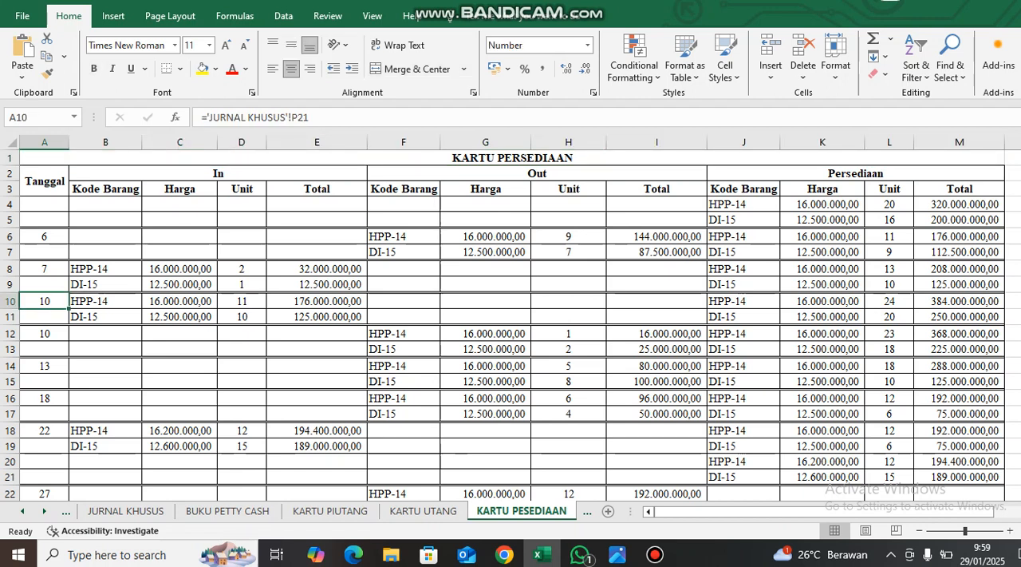
key(alt+Tab)
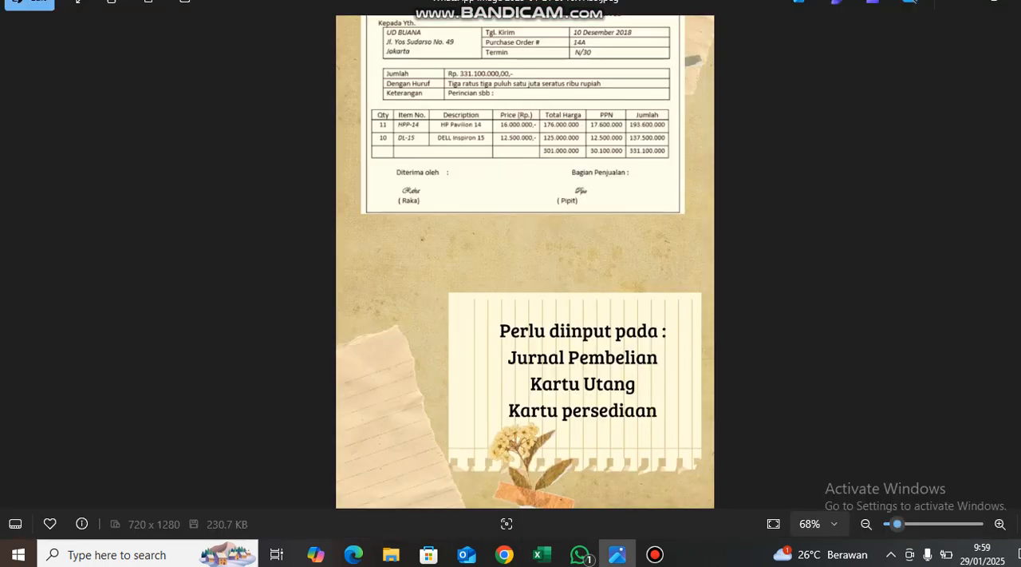
scroll(525, 64, up, 4)
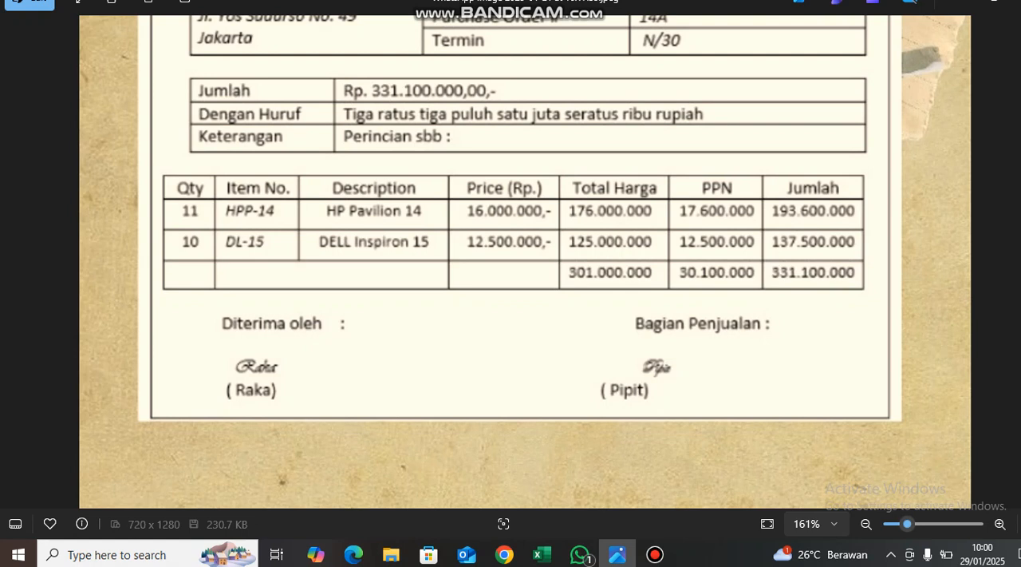
key(alt+Tab)
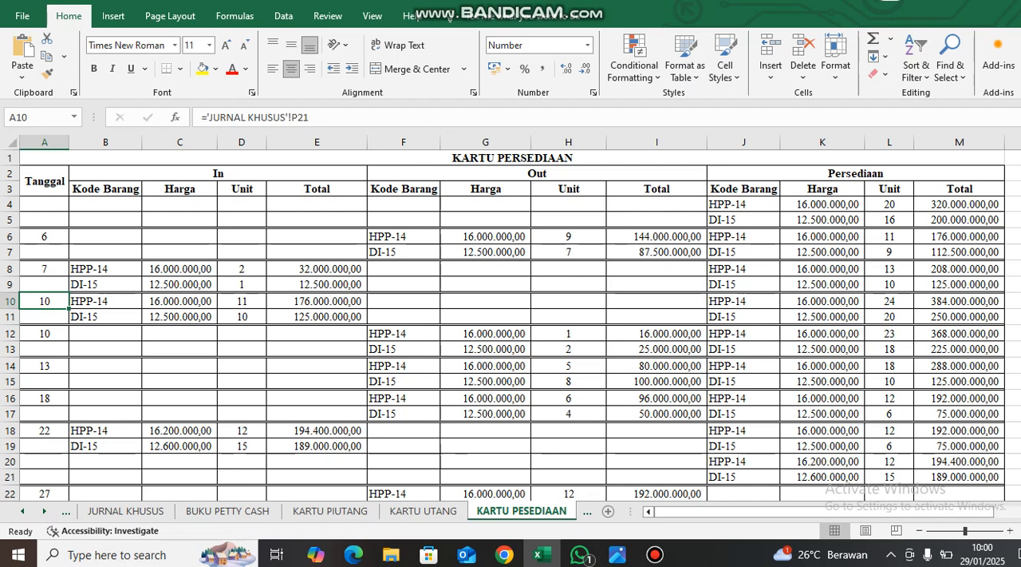
Review the In, Out and Persediaan sections of the inventory card to identify where purchased goods are recorded.
click(218, 173)
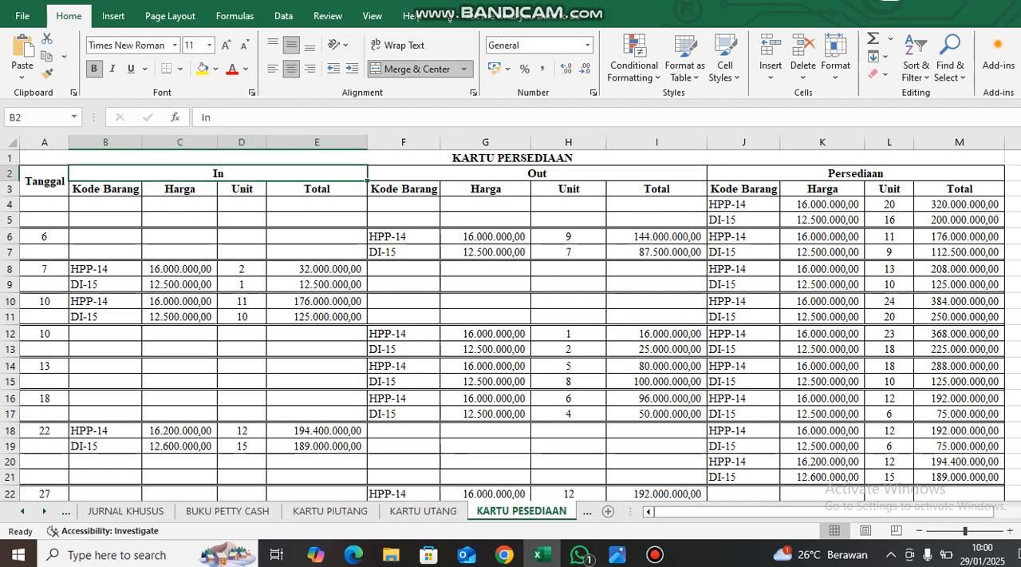
click(856, 173)
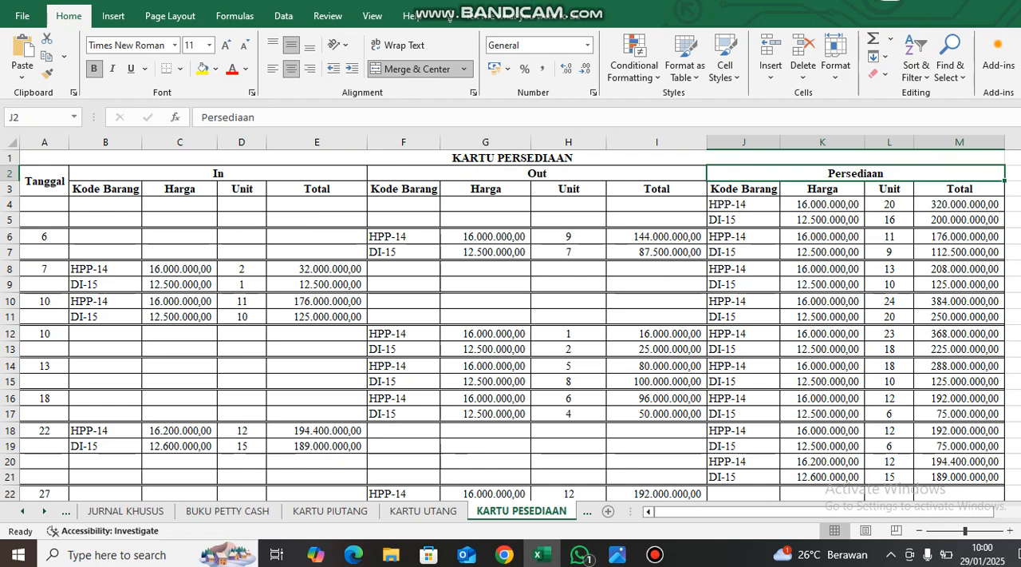
click(218, 173)
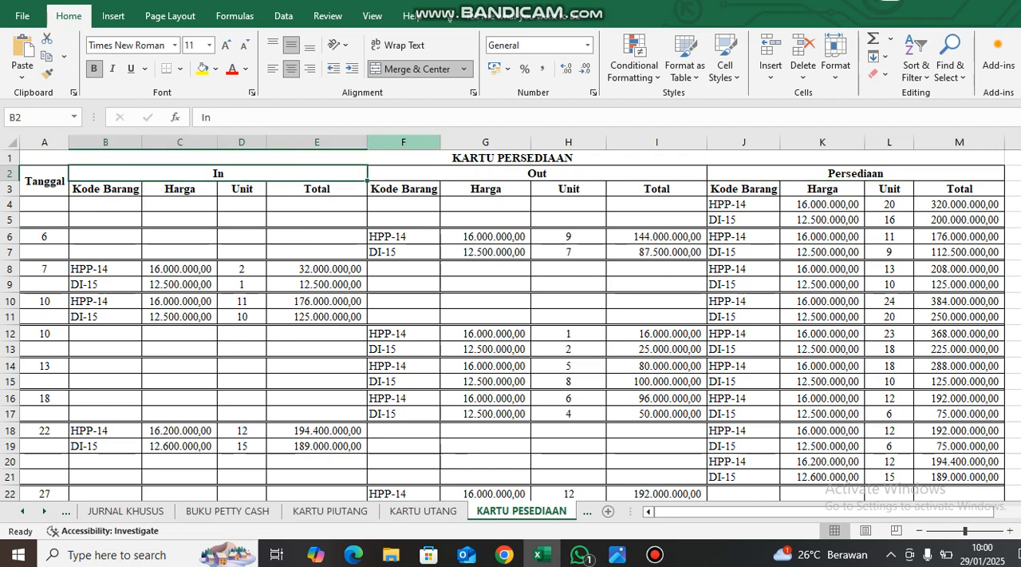
click(537, 173)
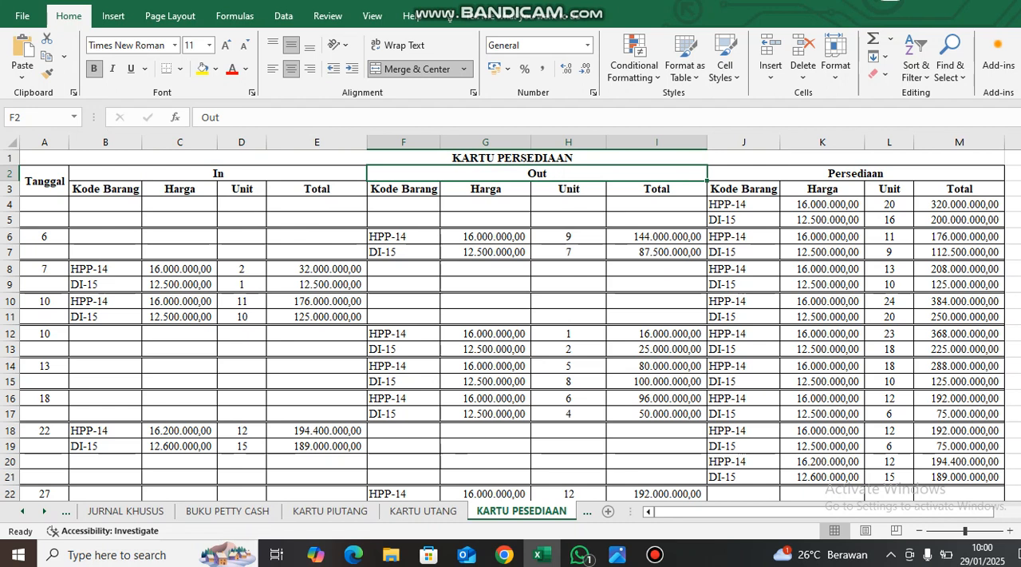
click(856, 173)
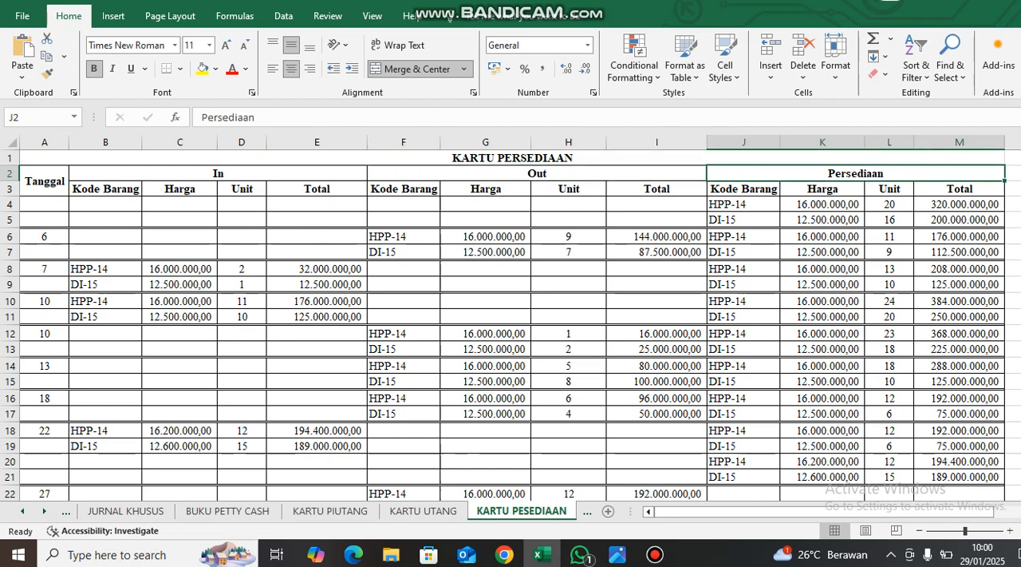
click(218, 173)
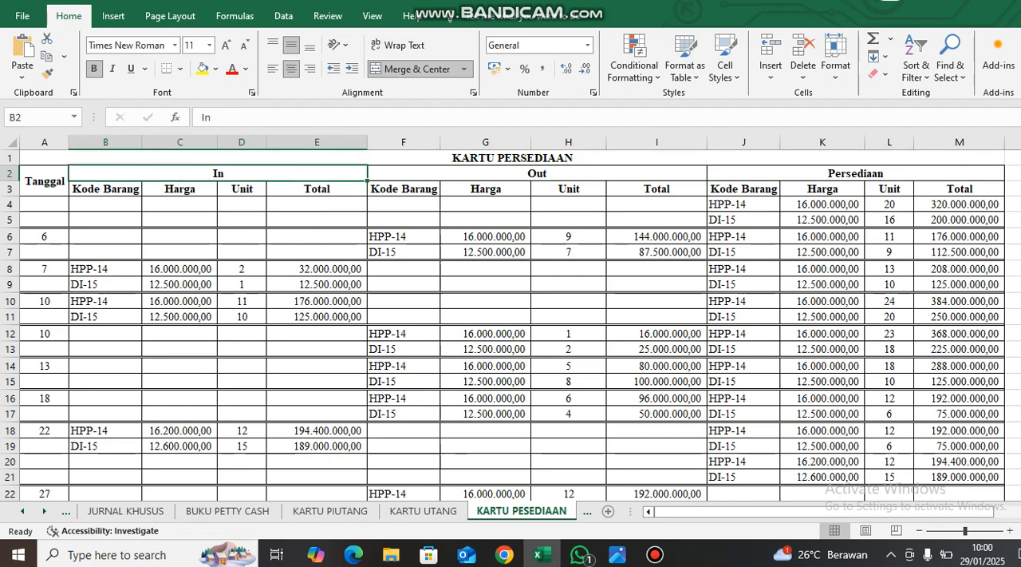
click(537, 174)
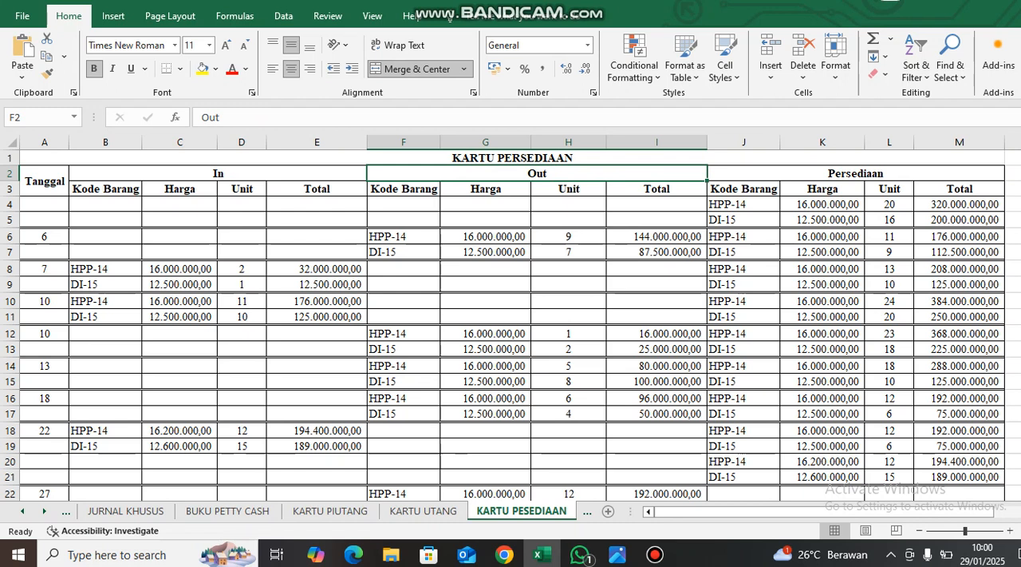
click(217, 173)
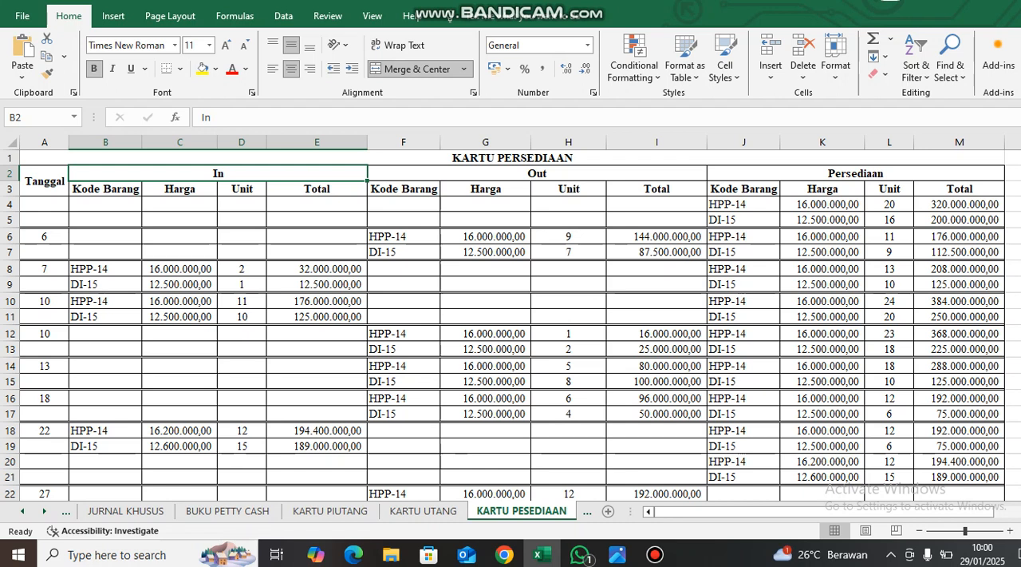
Inspect the date and the HPP-14 and DI-15 item code formulas in the In section's day-10 purchase rows.
click(45, 302)
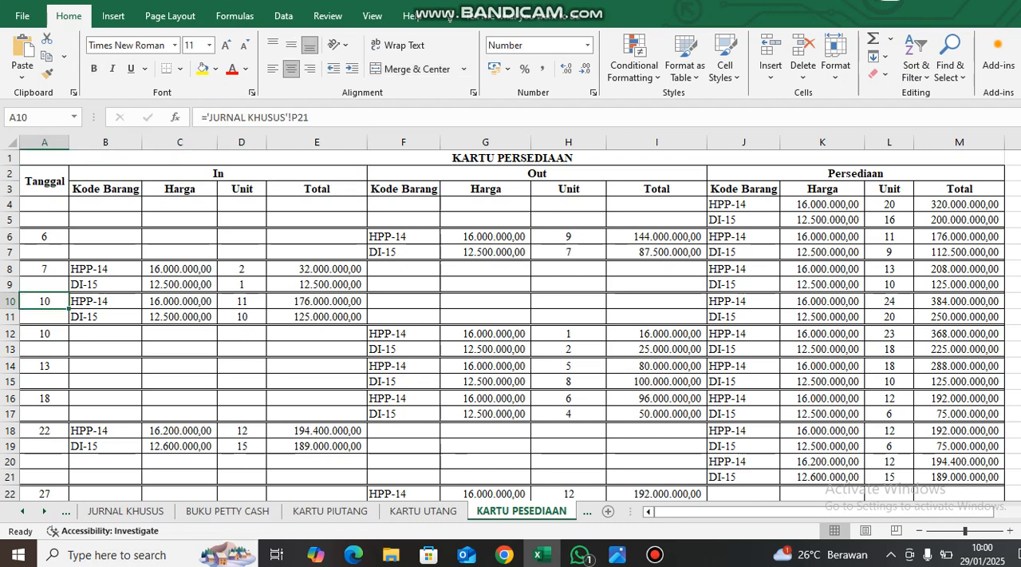
click(105, 302)
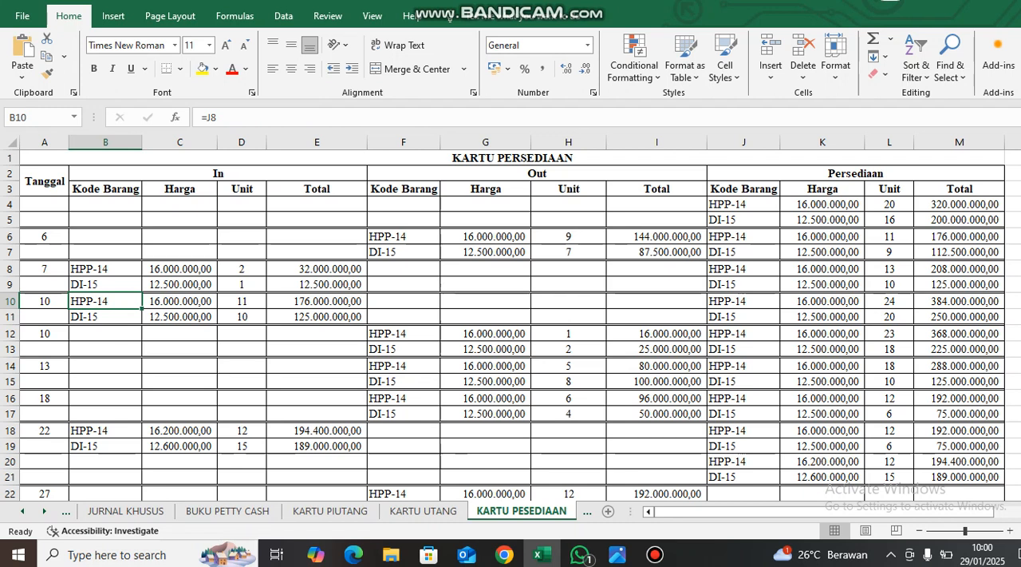
click(105, 317)
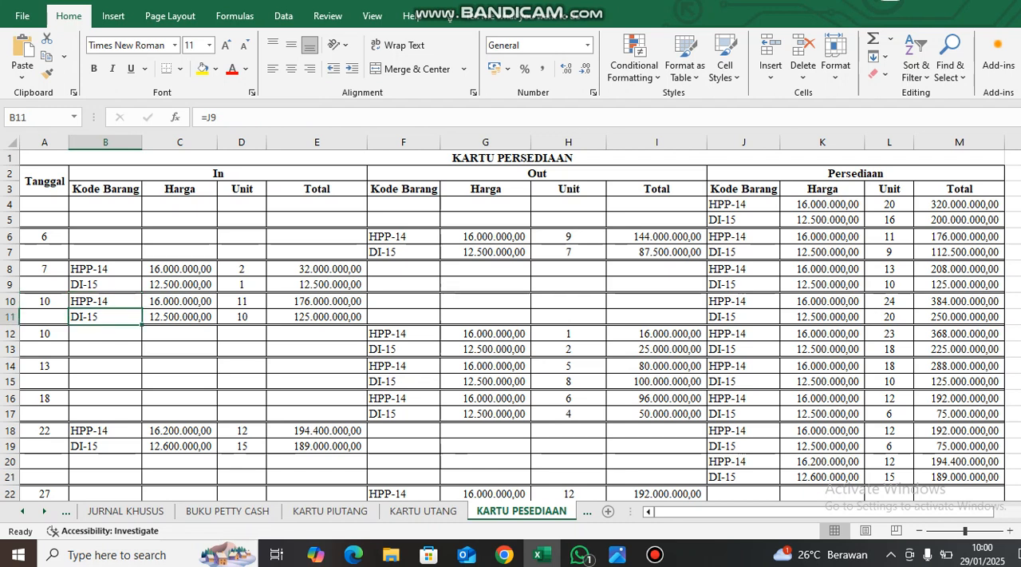
click(105, 189)
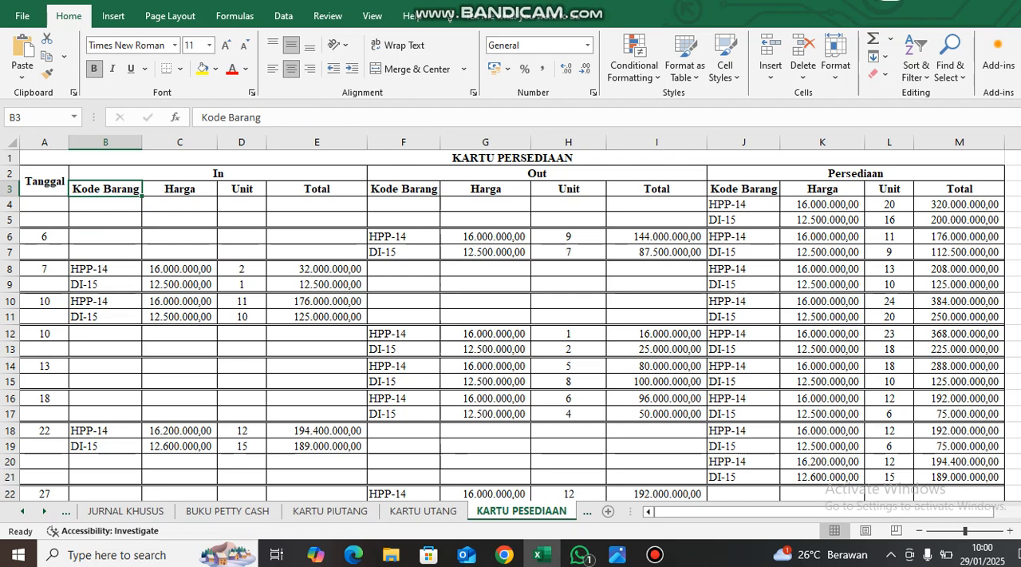
click(106, 301)
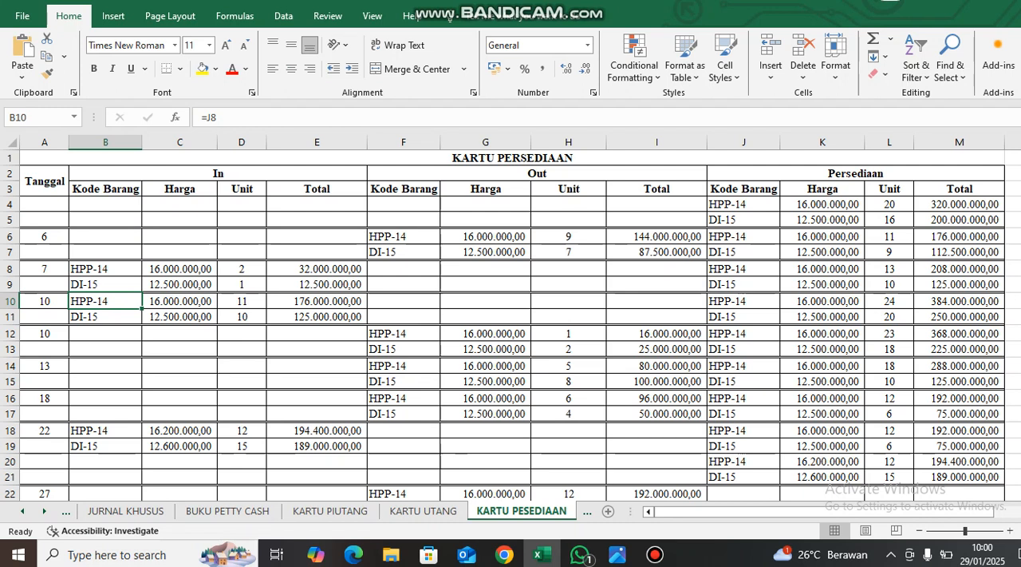
click(105, 316)
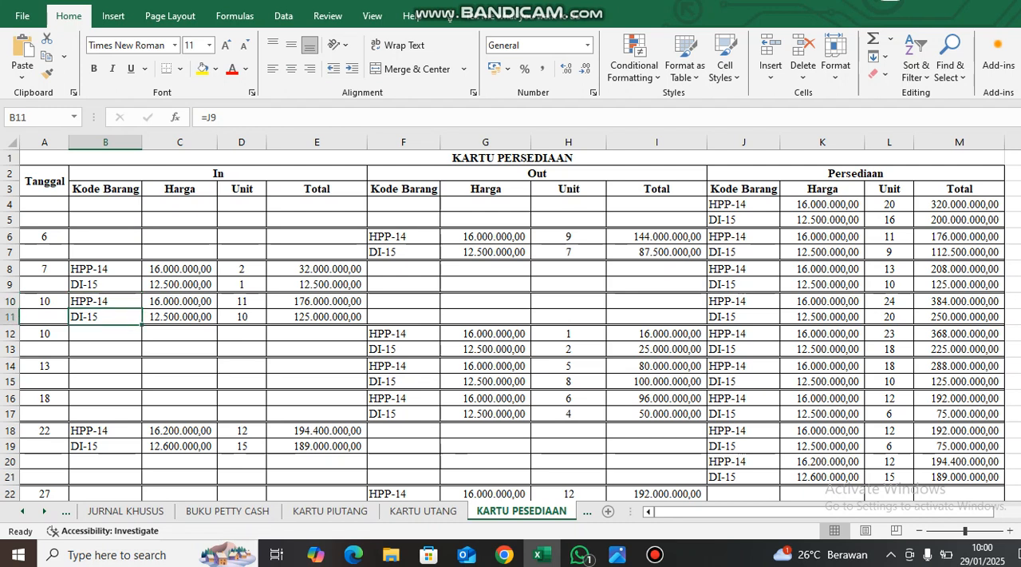
Check the day-10 purchase's price, units and total formulas in the In section against the invoice's item lines.
click(180, 301)
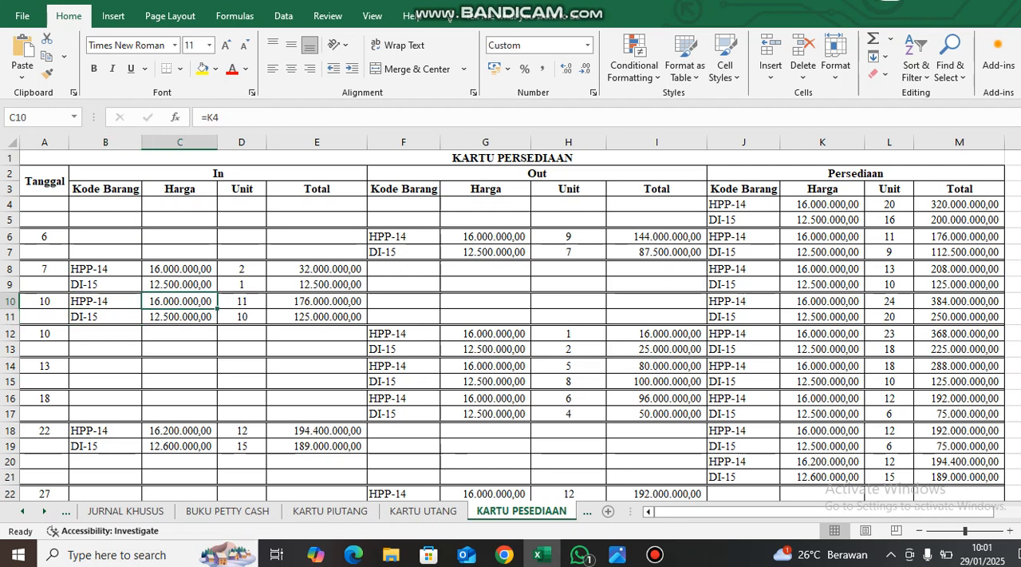
key(alt+Tab)
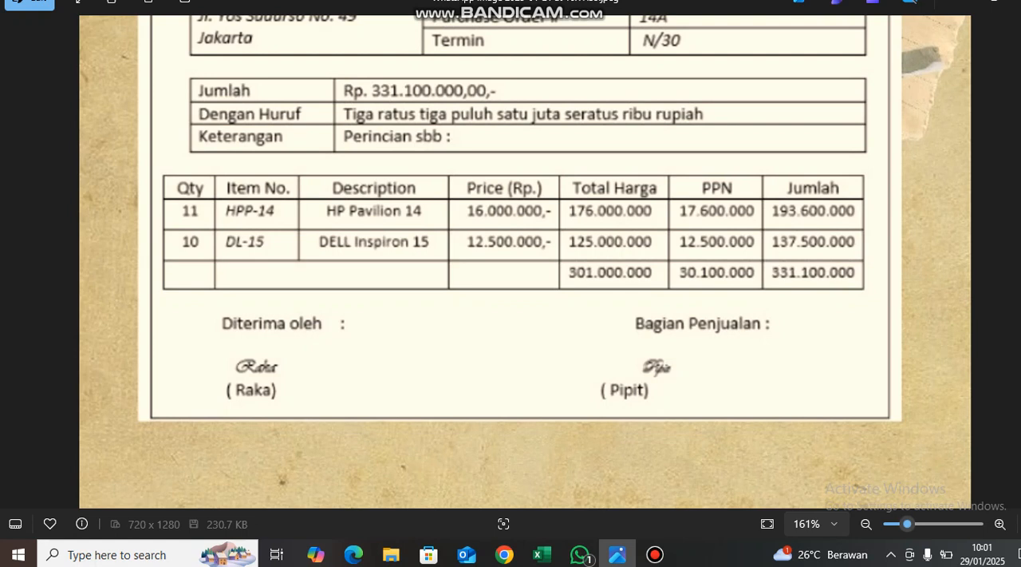
key(alt+Tab)
click(242, 301)
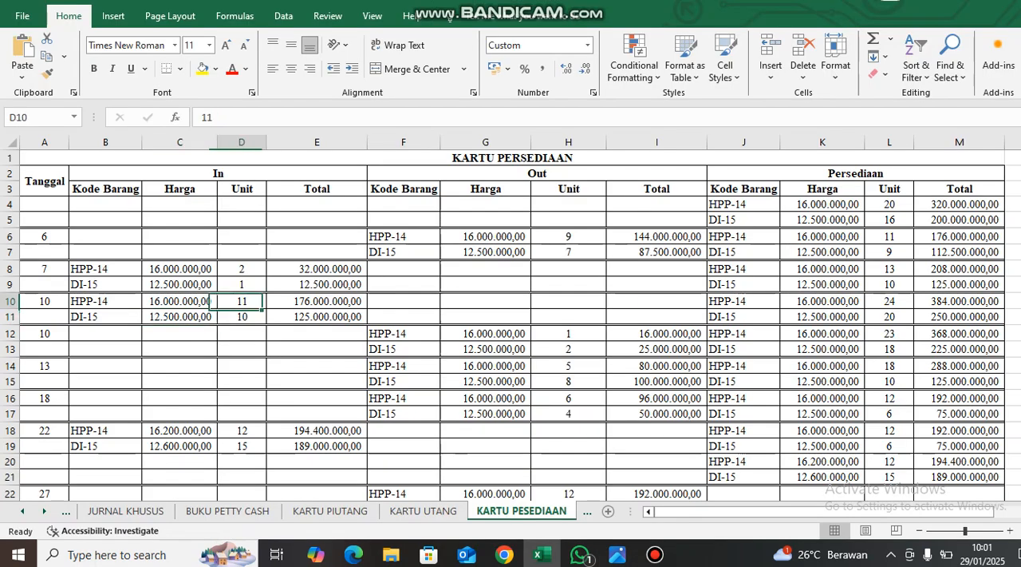
click(242, 317)
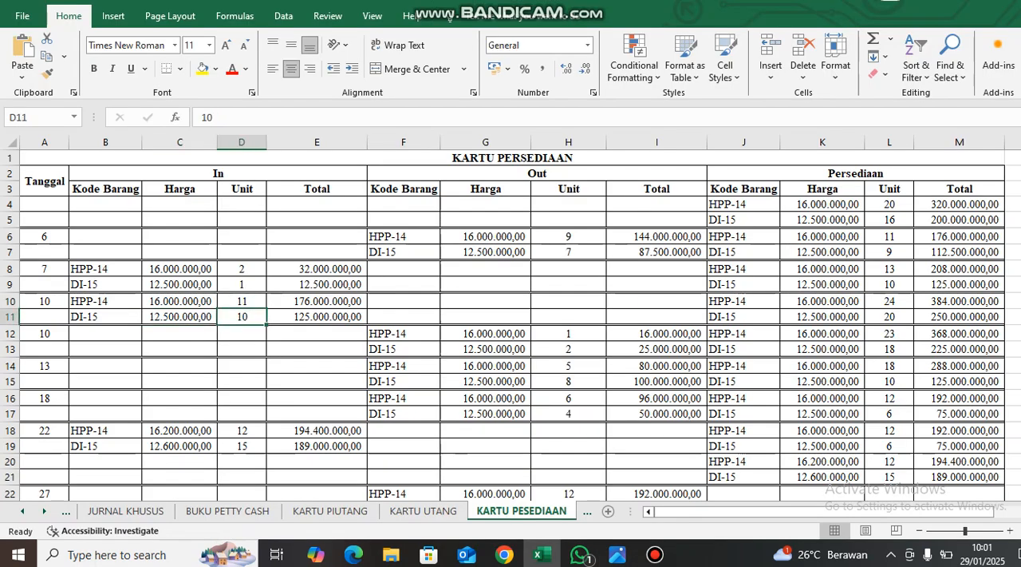
double_click(308, 301)
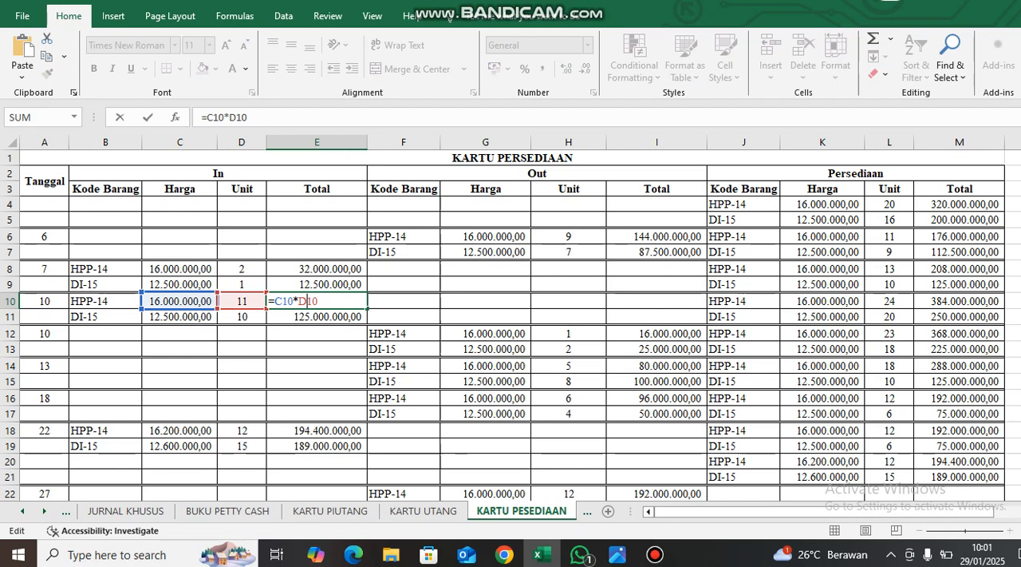
key(Return)
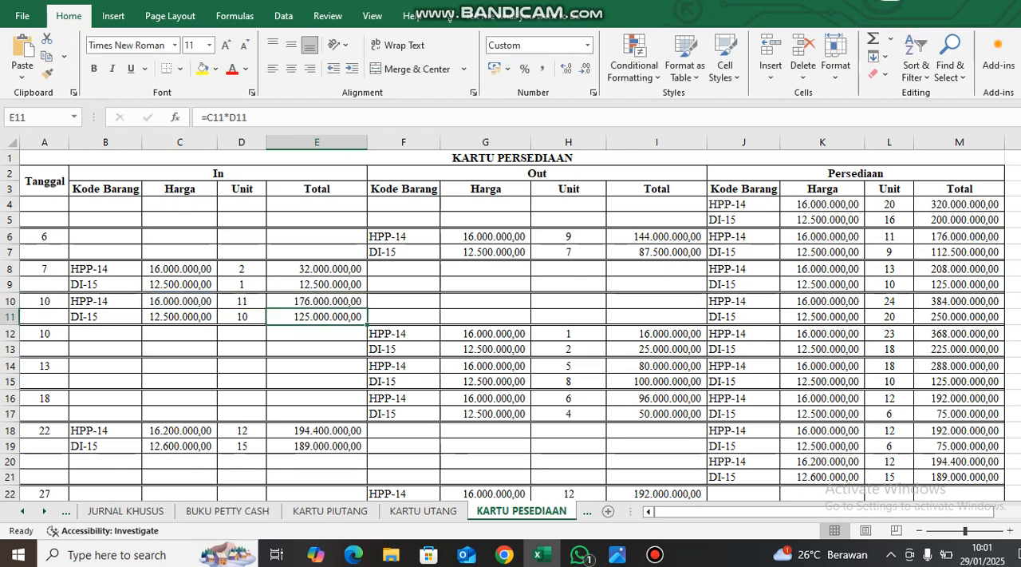
Trace how the day-10 purchased units add to the previous HPP-14 and DI-15 stock in the Persediaan section, highlighting both sets of figures.
scroll(515, 318, right, 3)
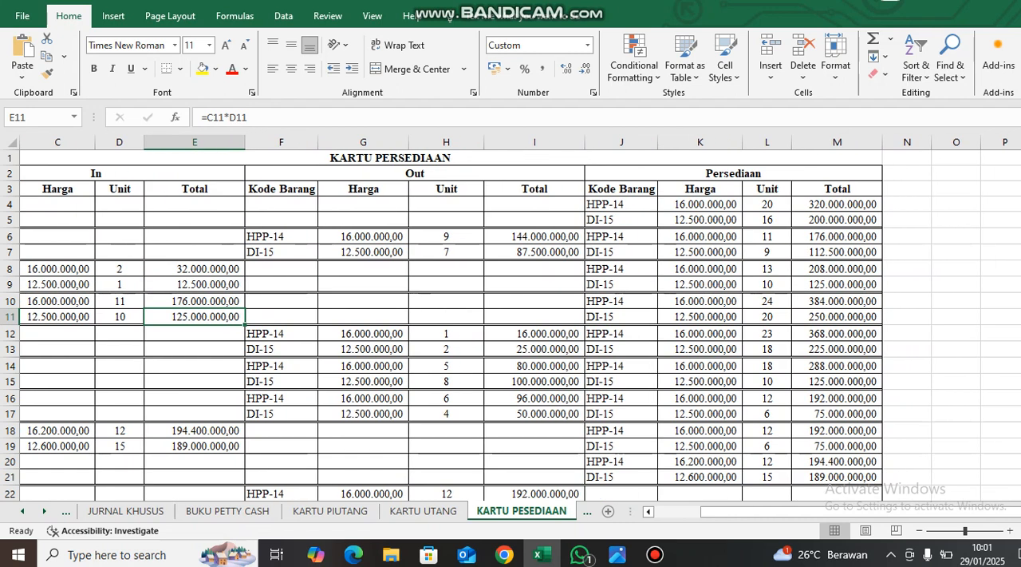
drag(58, 301, 194, 316)
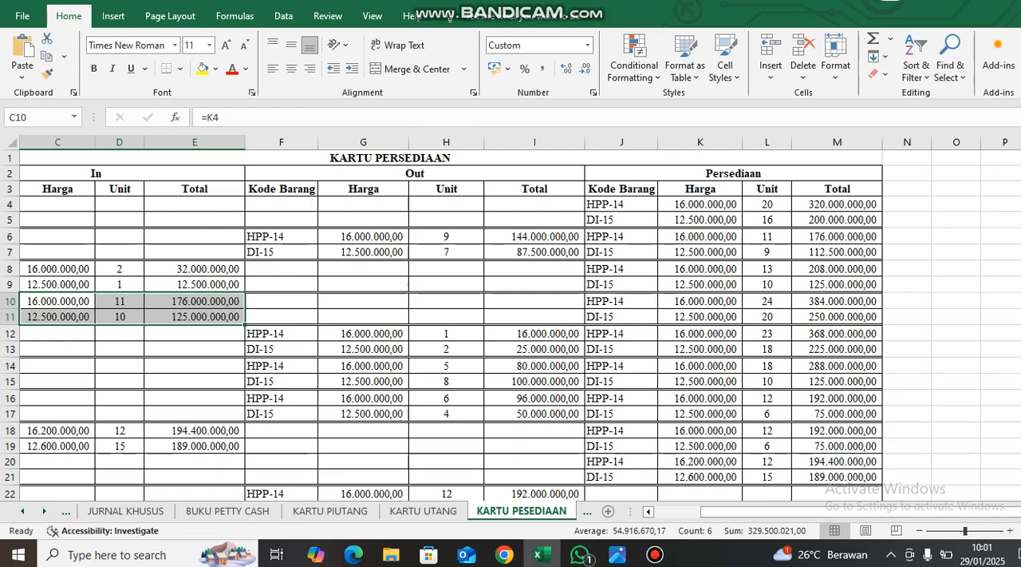
click(767, 269)
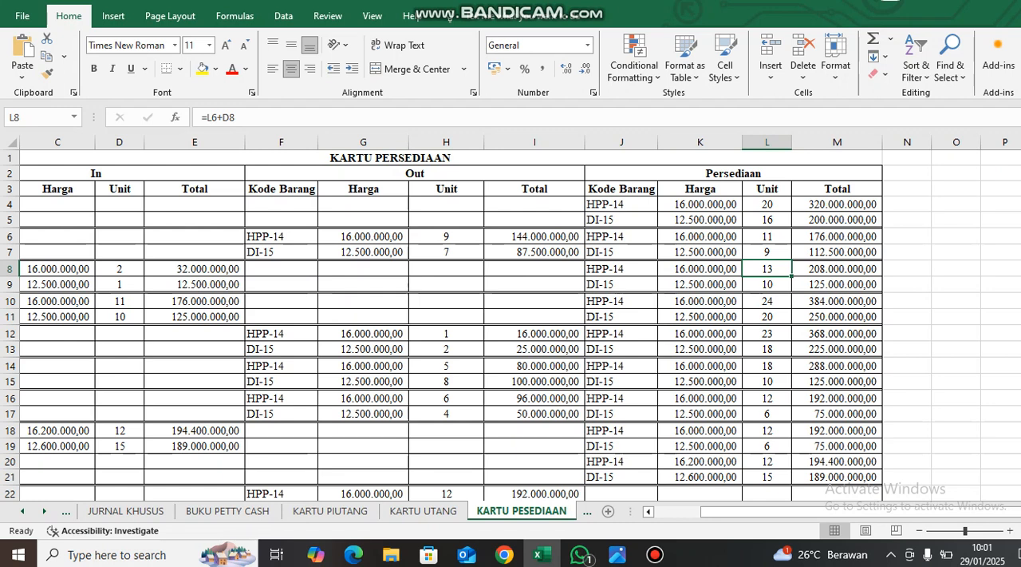
click(767, 285)
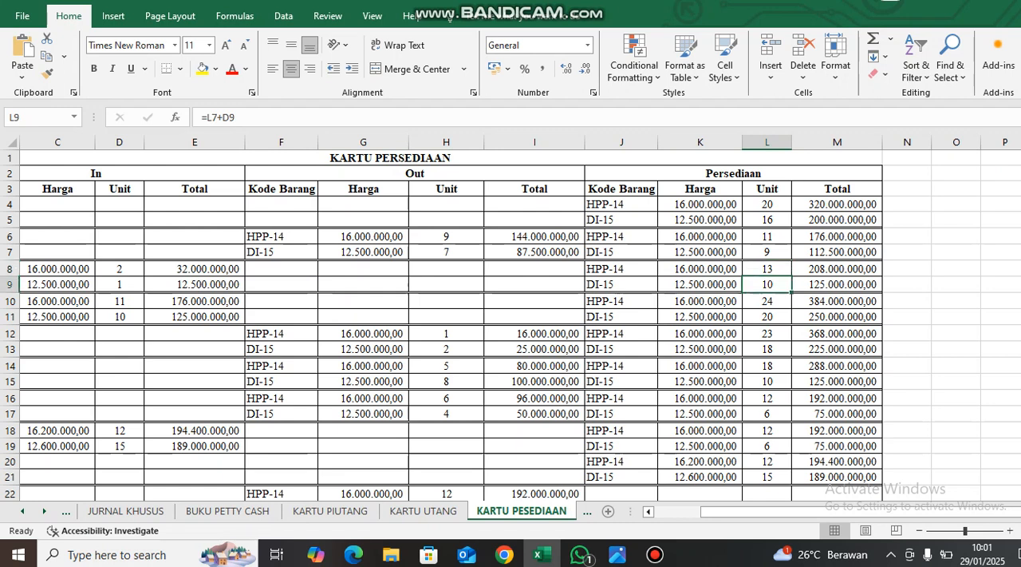
double_click(767, 301)
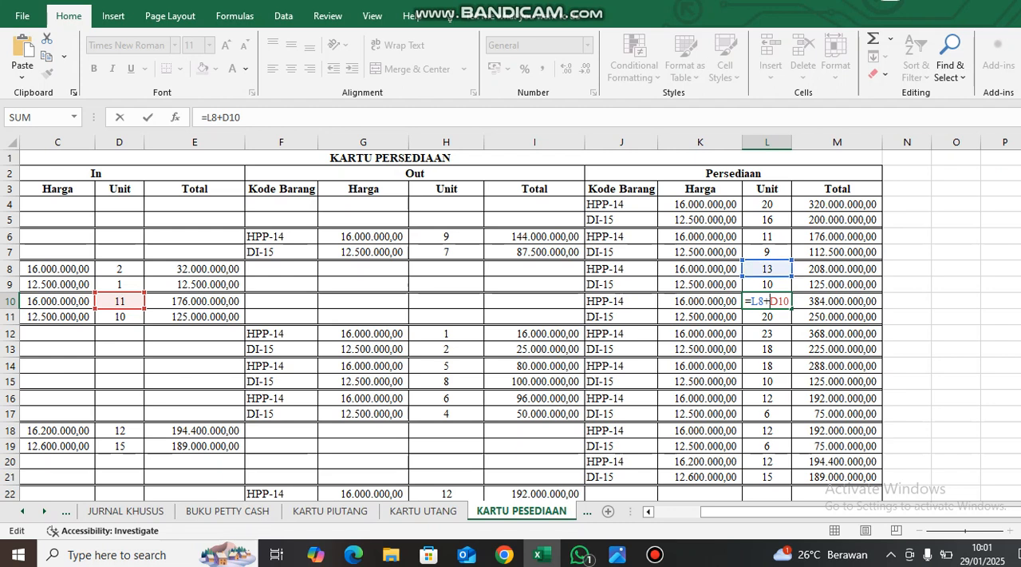
key(Return)
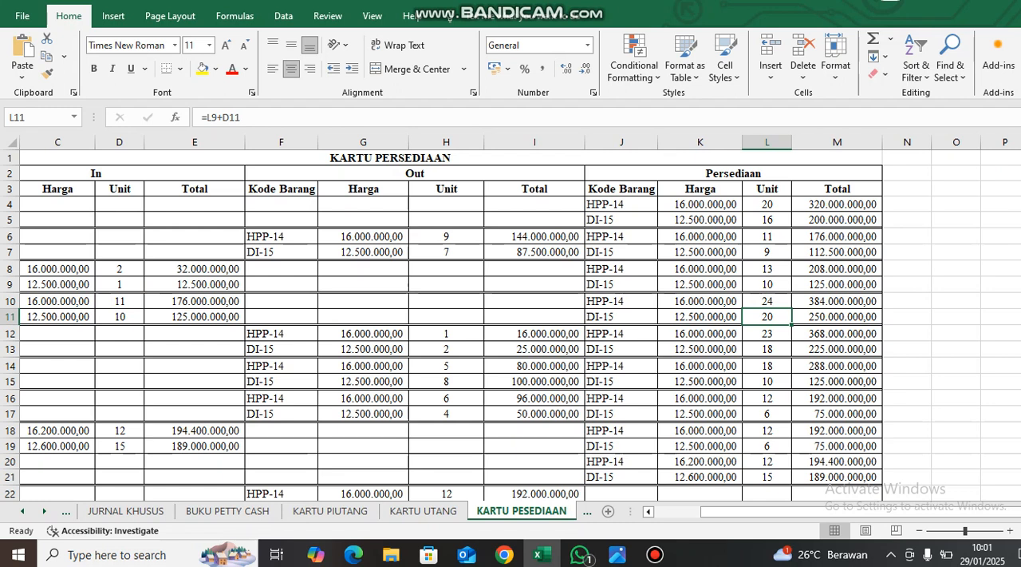
drag(701, 302, 838, 317)
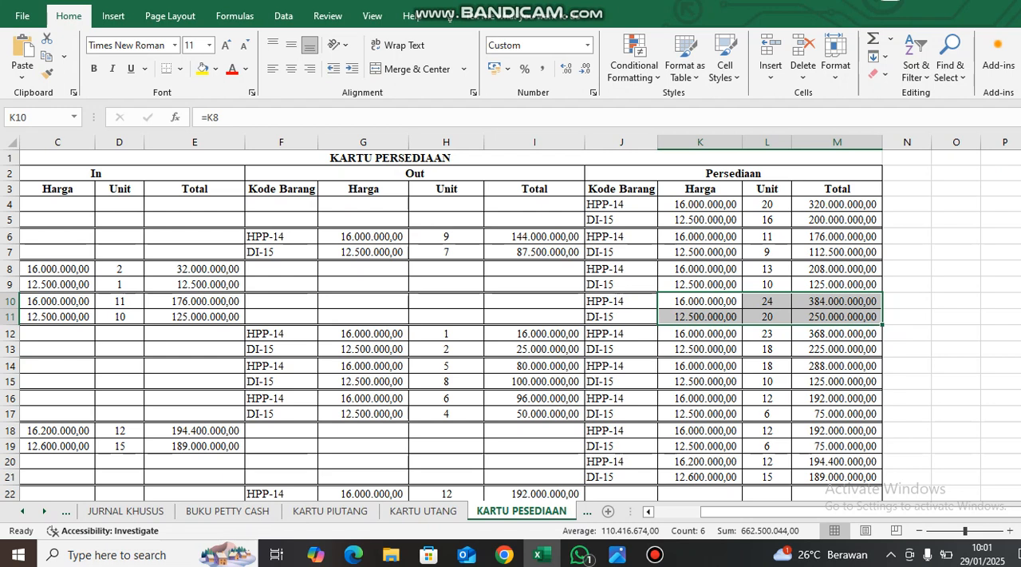
Switch back to the invoice image and view invoice F05's header and item lines together at 100% zoom.
key(alt+Tab)
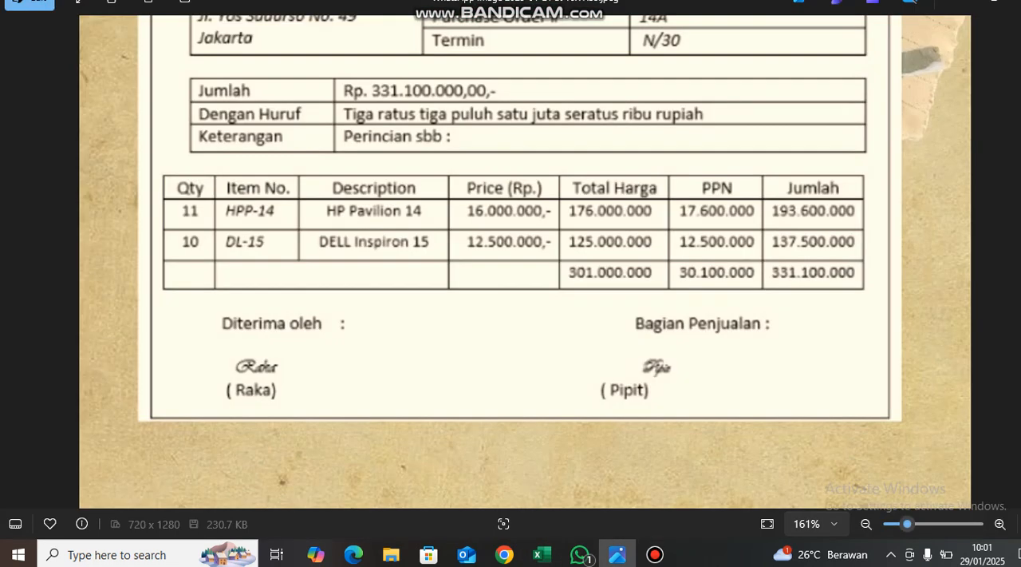
key(ctrl+minus)
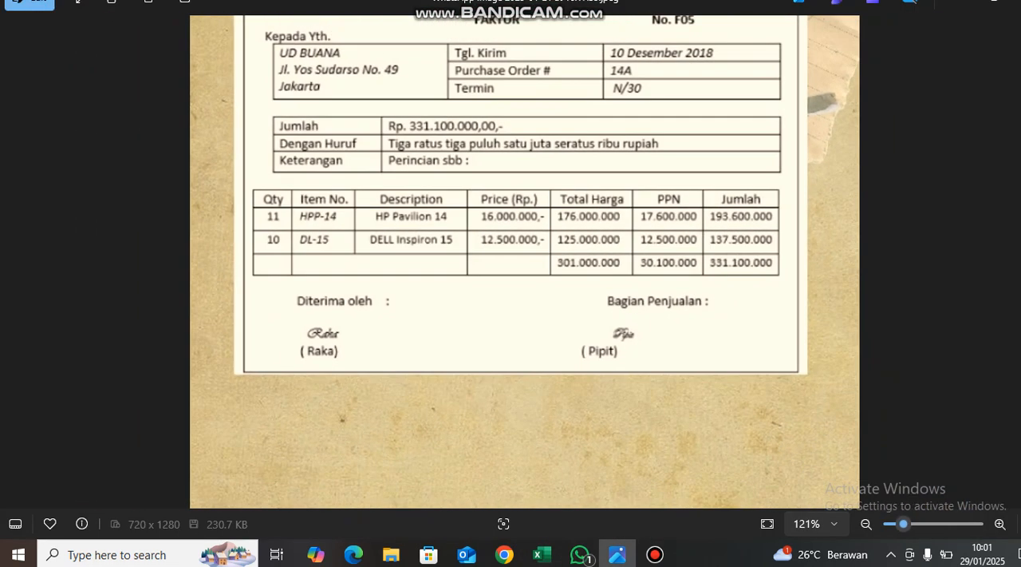
key(ctrl+minus)
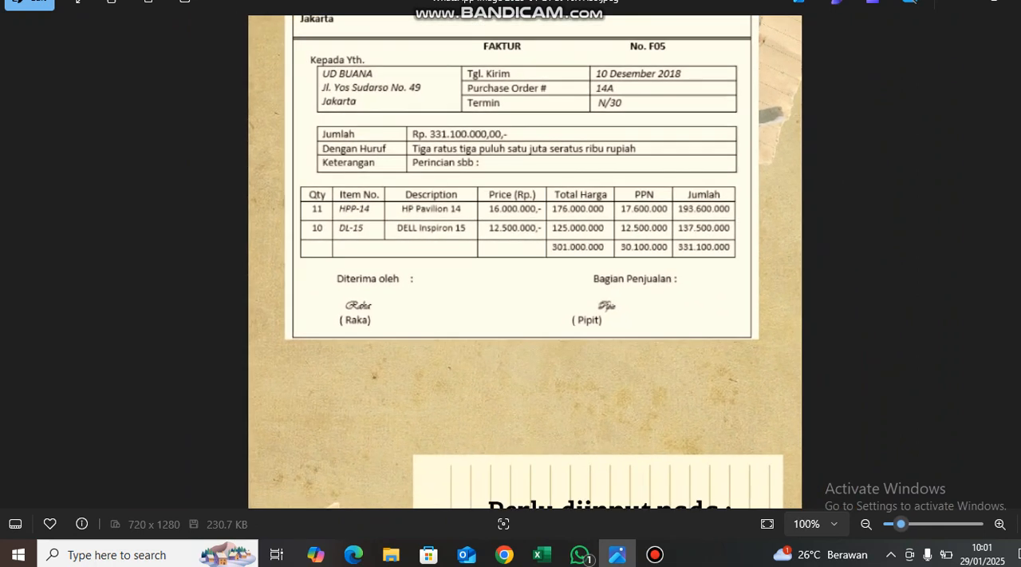